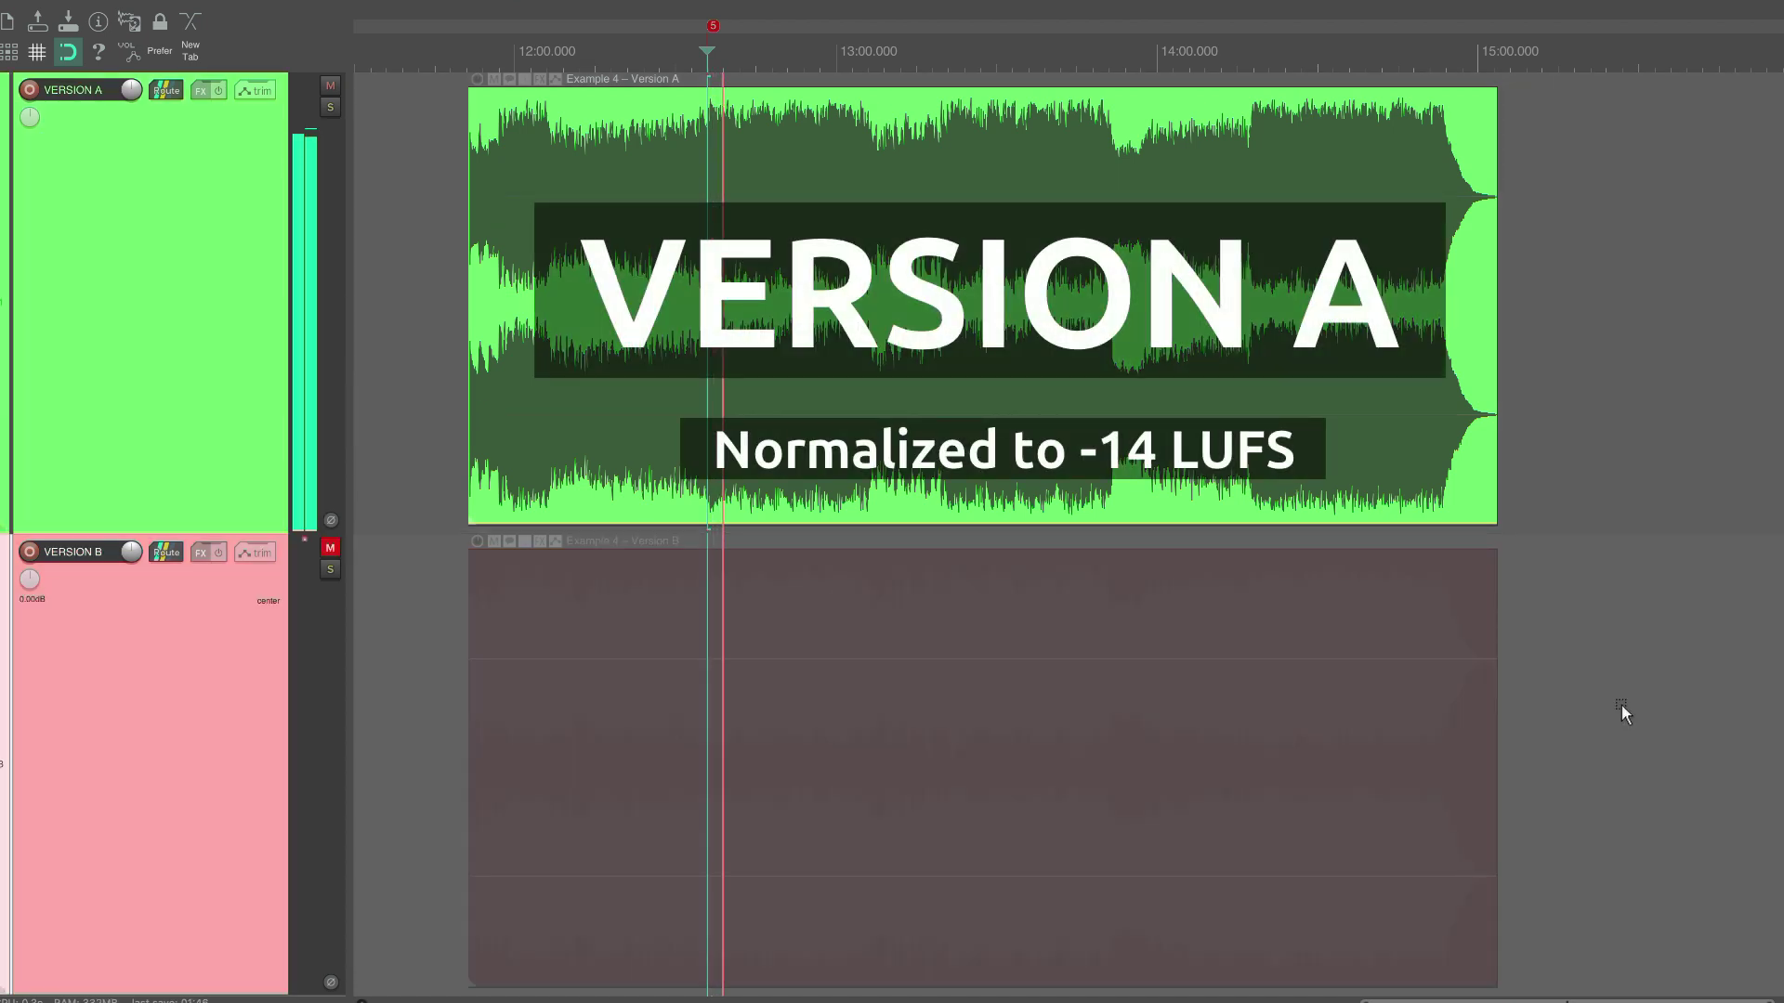
Step: Swap mutes four times between Example 4's -14 LUFS Version B and Version A, ending on Version A
{"action": "key", "text": "F5"}
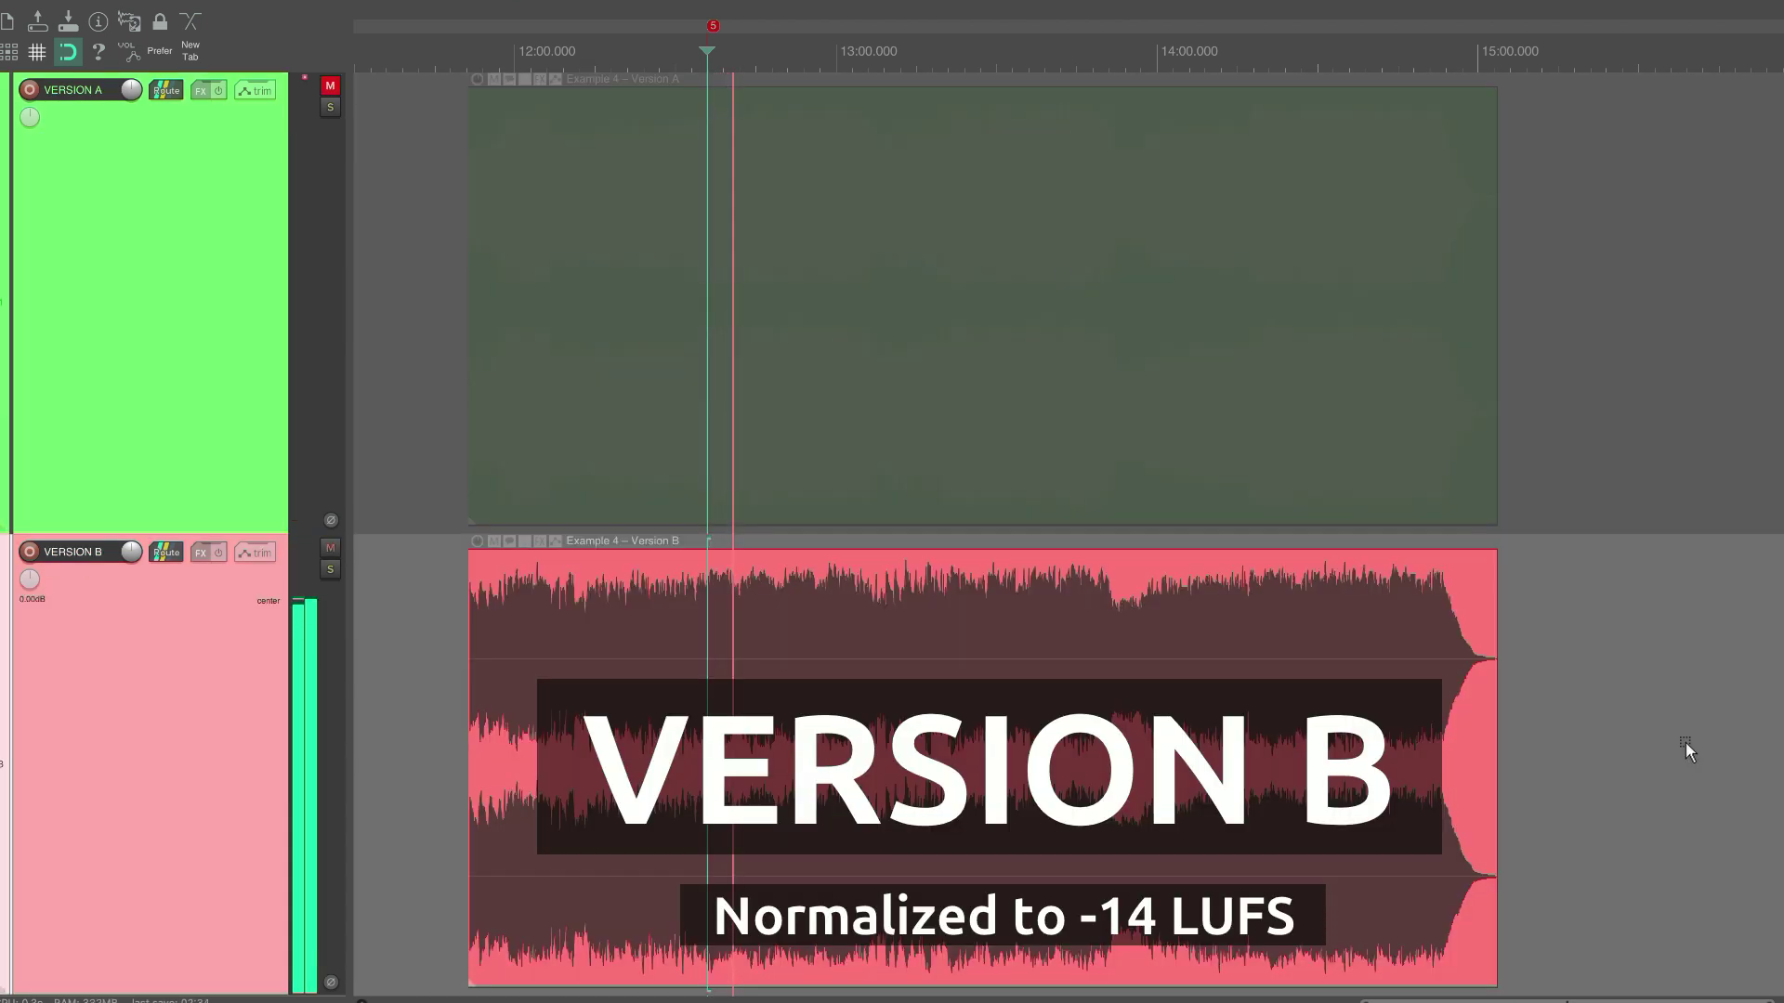
{"action": "key", "text": "F5"}
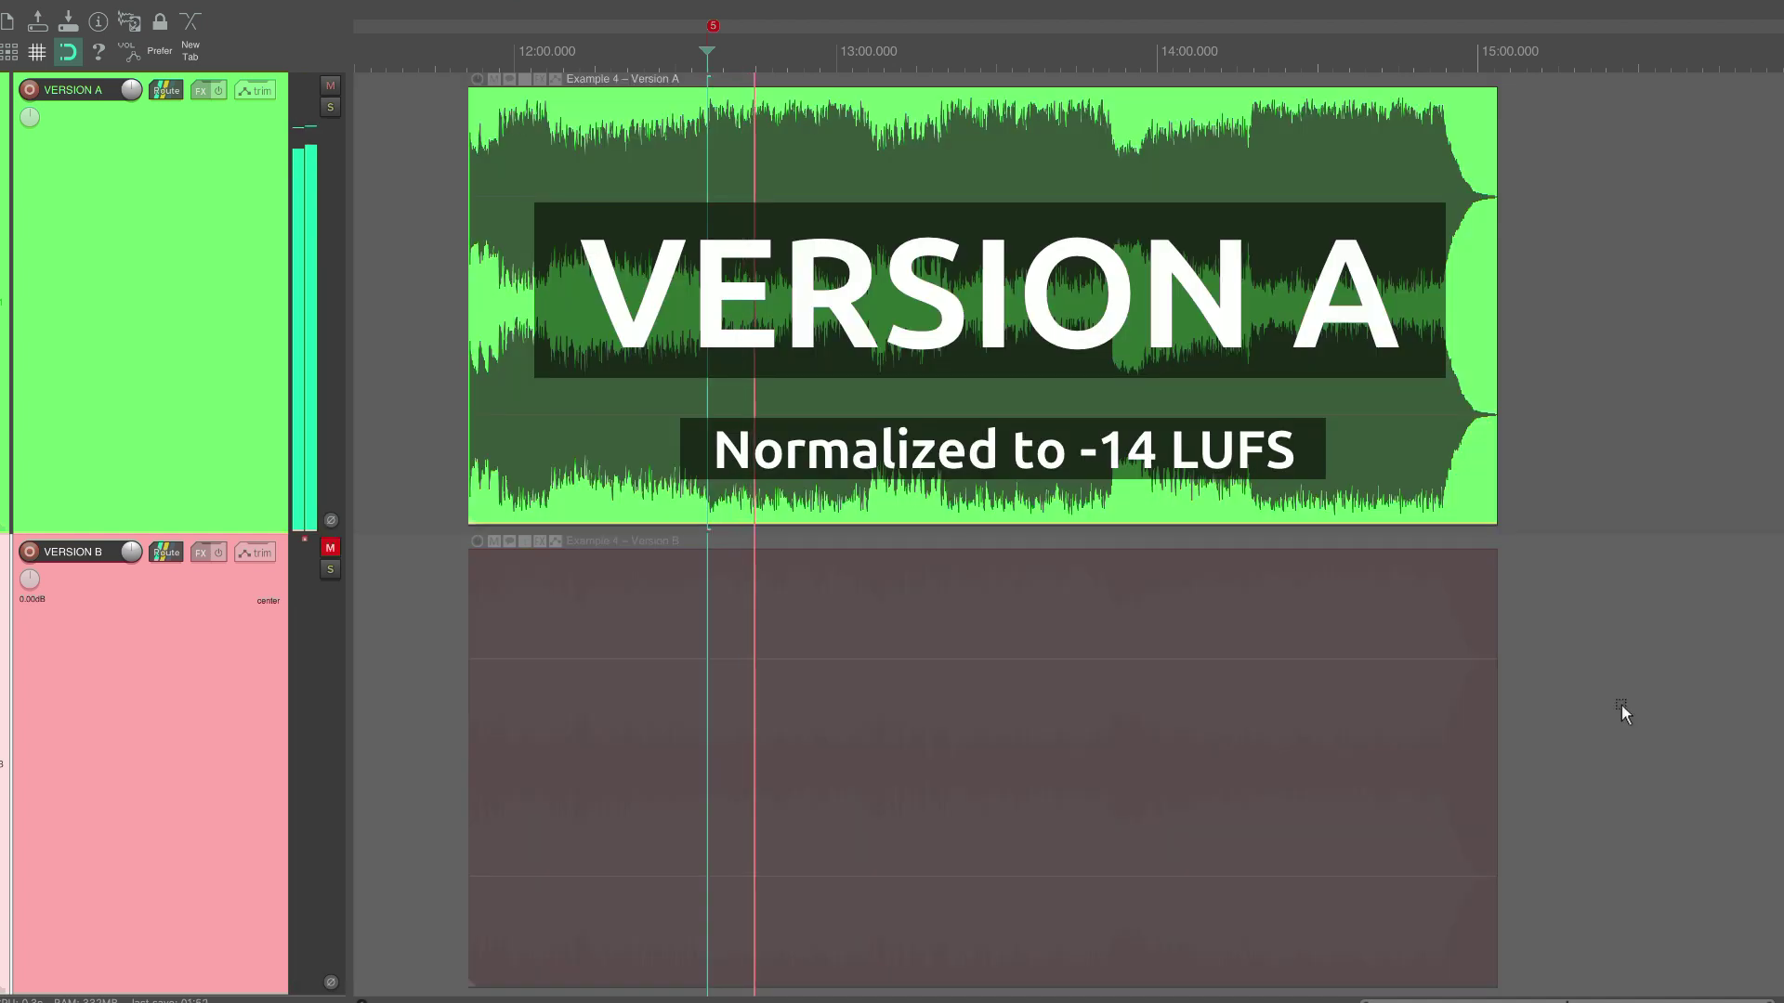
{"action": "key", "text": "F5"}
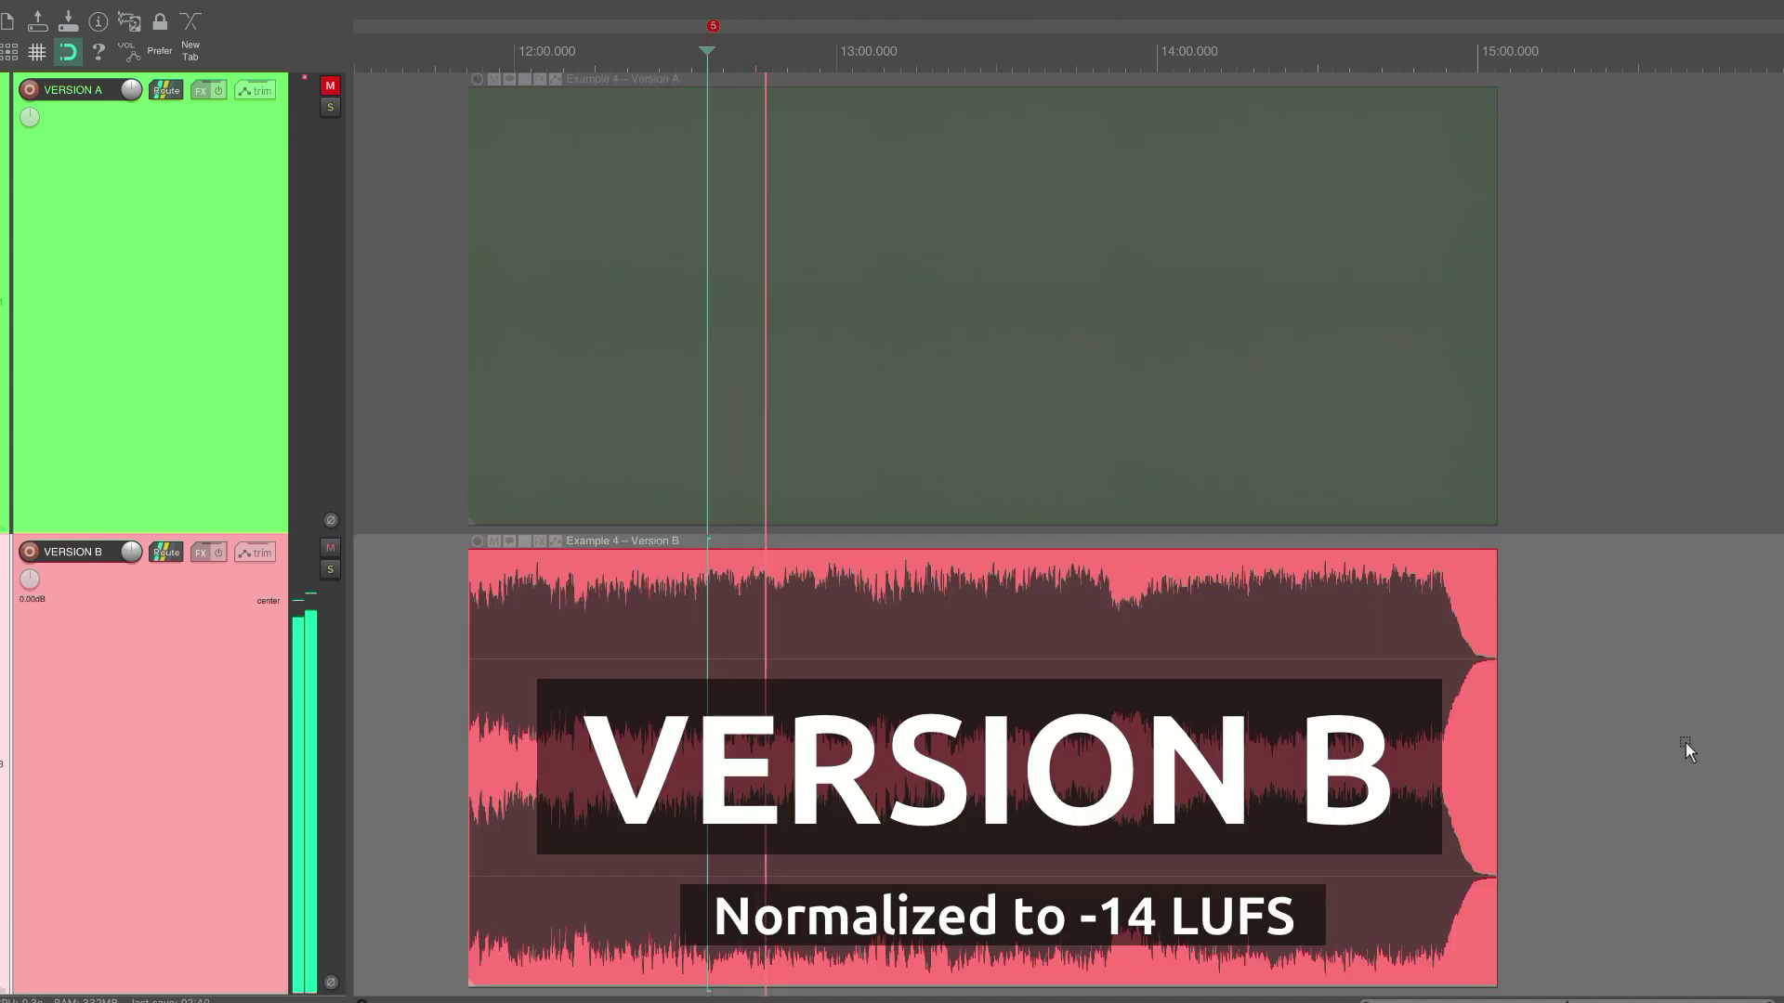
{"action": "key", "text": "F5"}
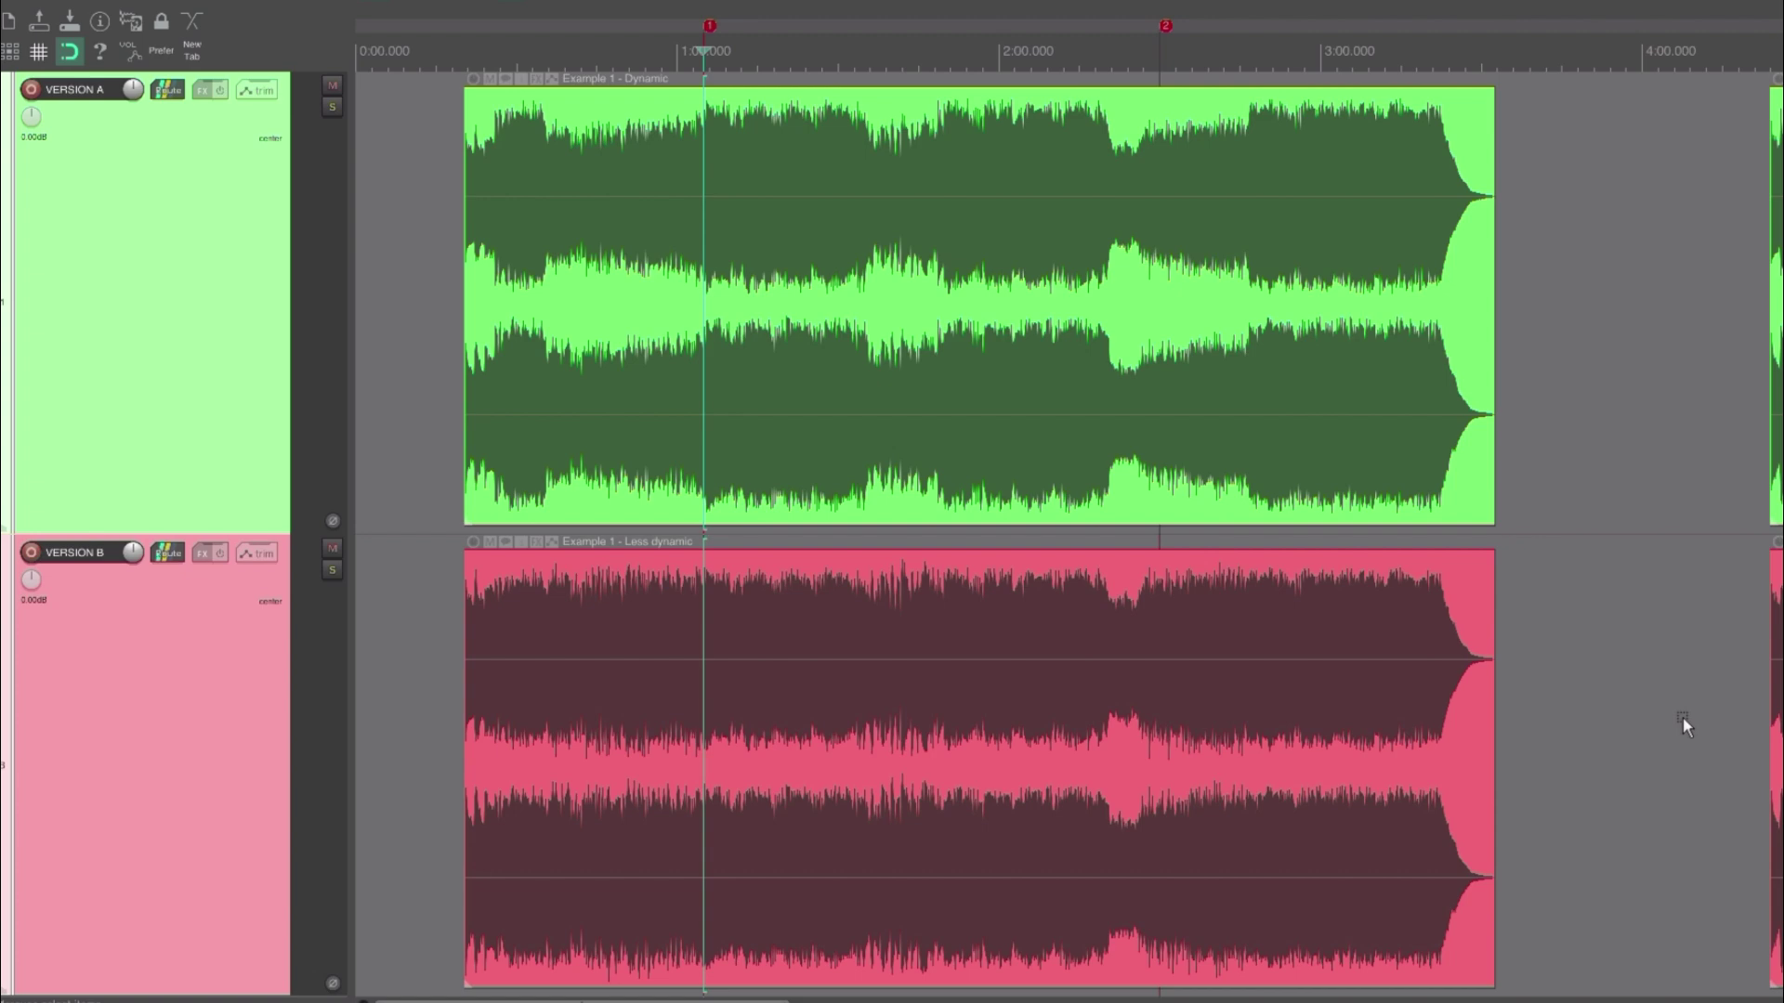
Step: Play Example 1 with Version B muted, then alternate louder and quieter choruses twice, ending on Version A
{"action": "key", "text": "F5"}
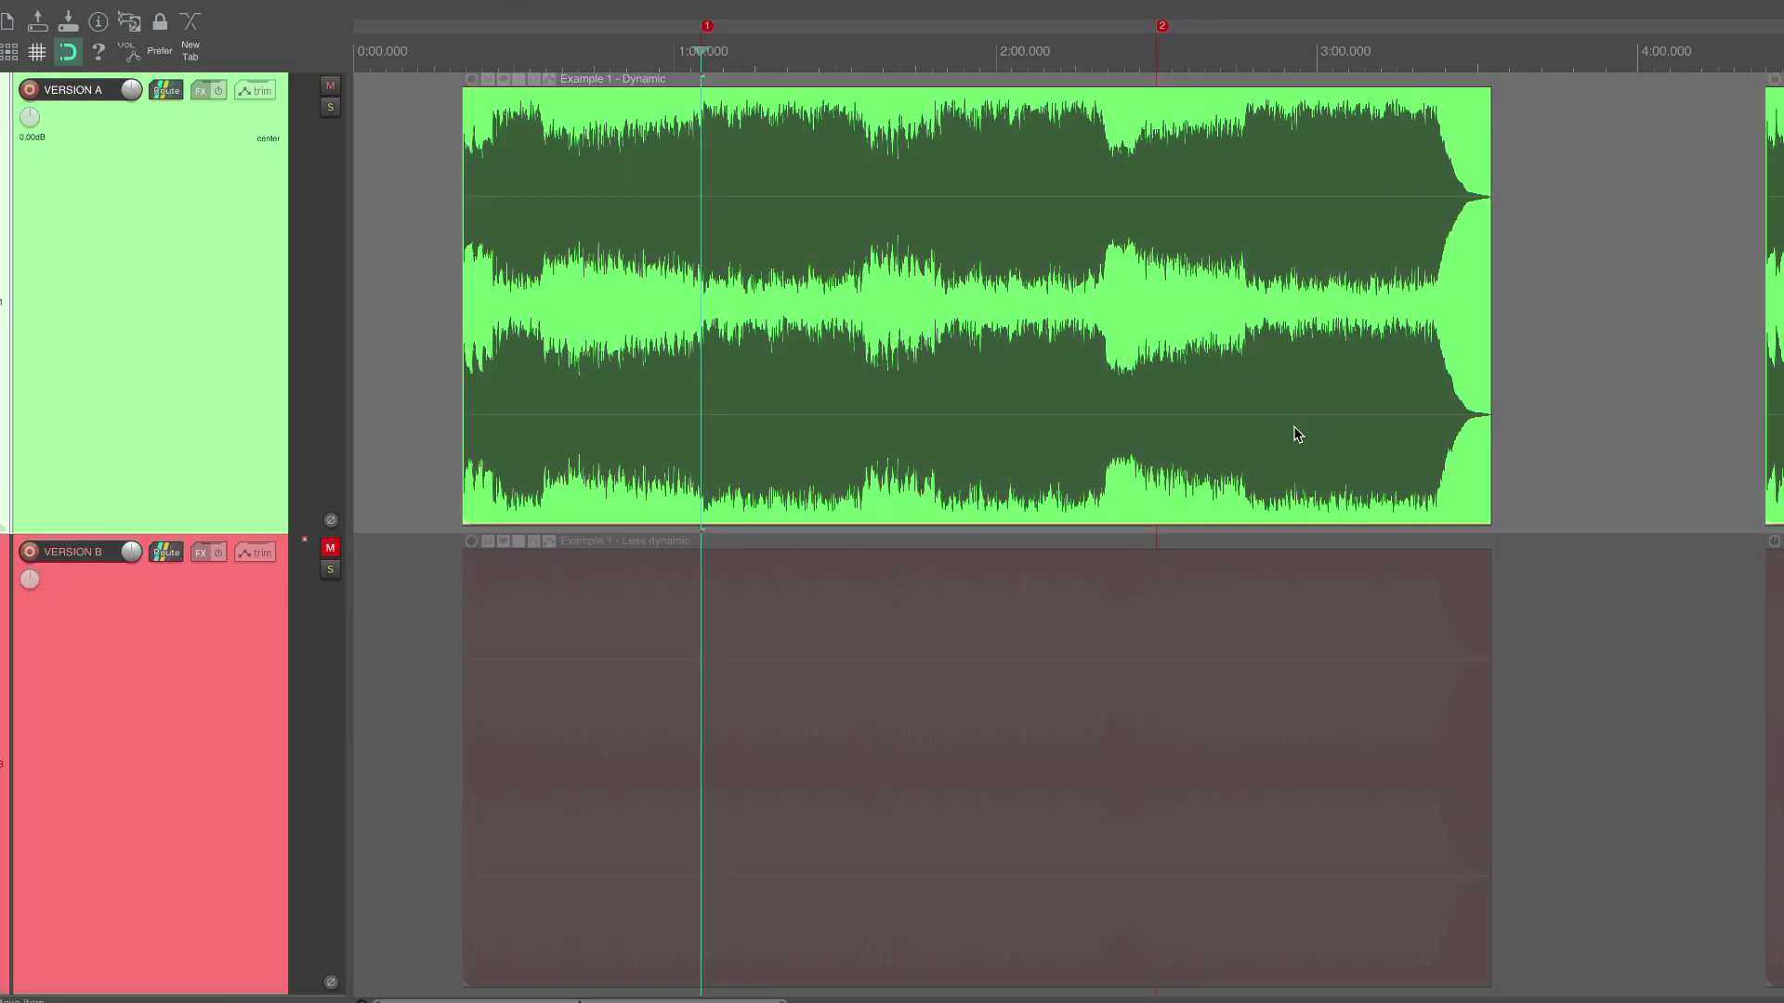
{"action": "key", "text": "space"}
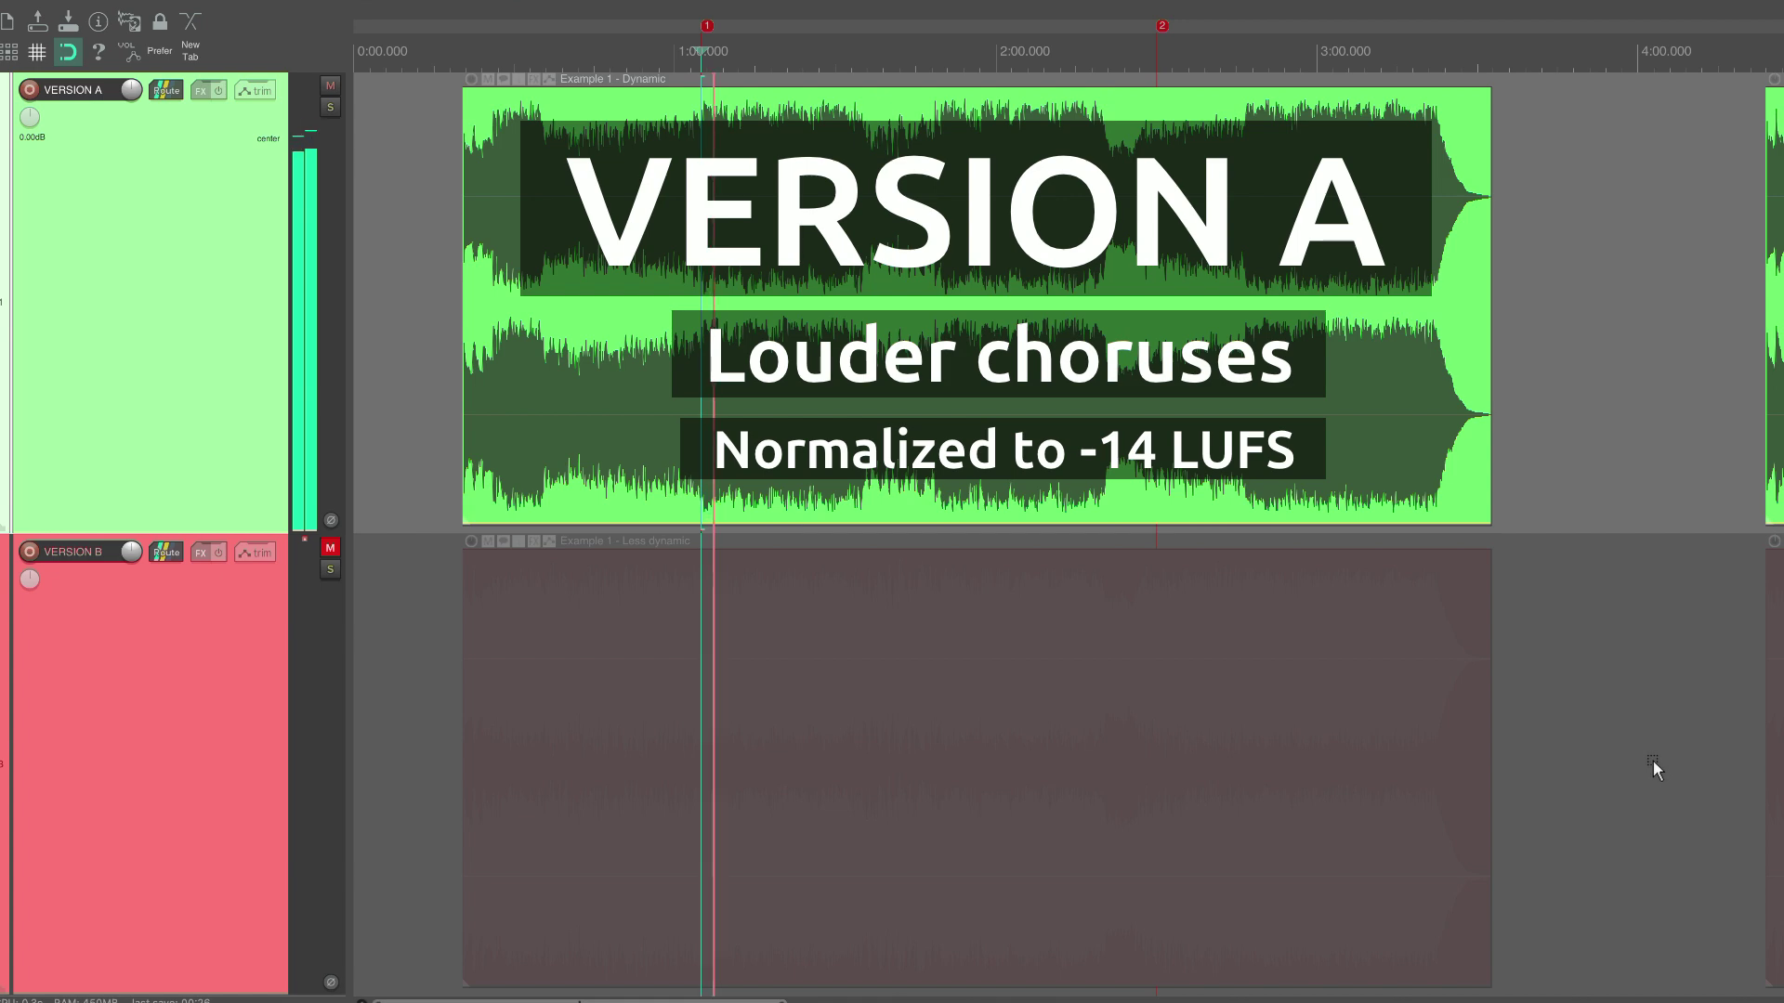
{"action": "key", "text": "F5"}
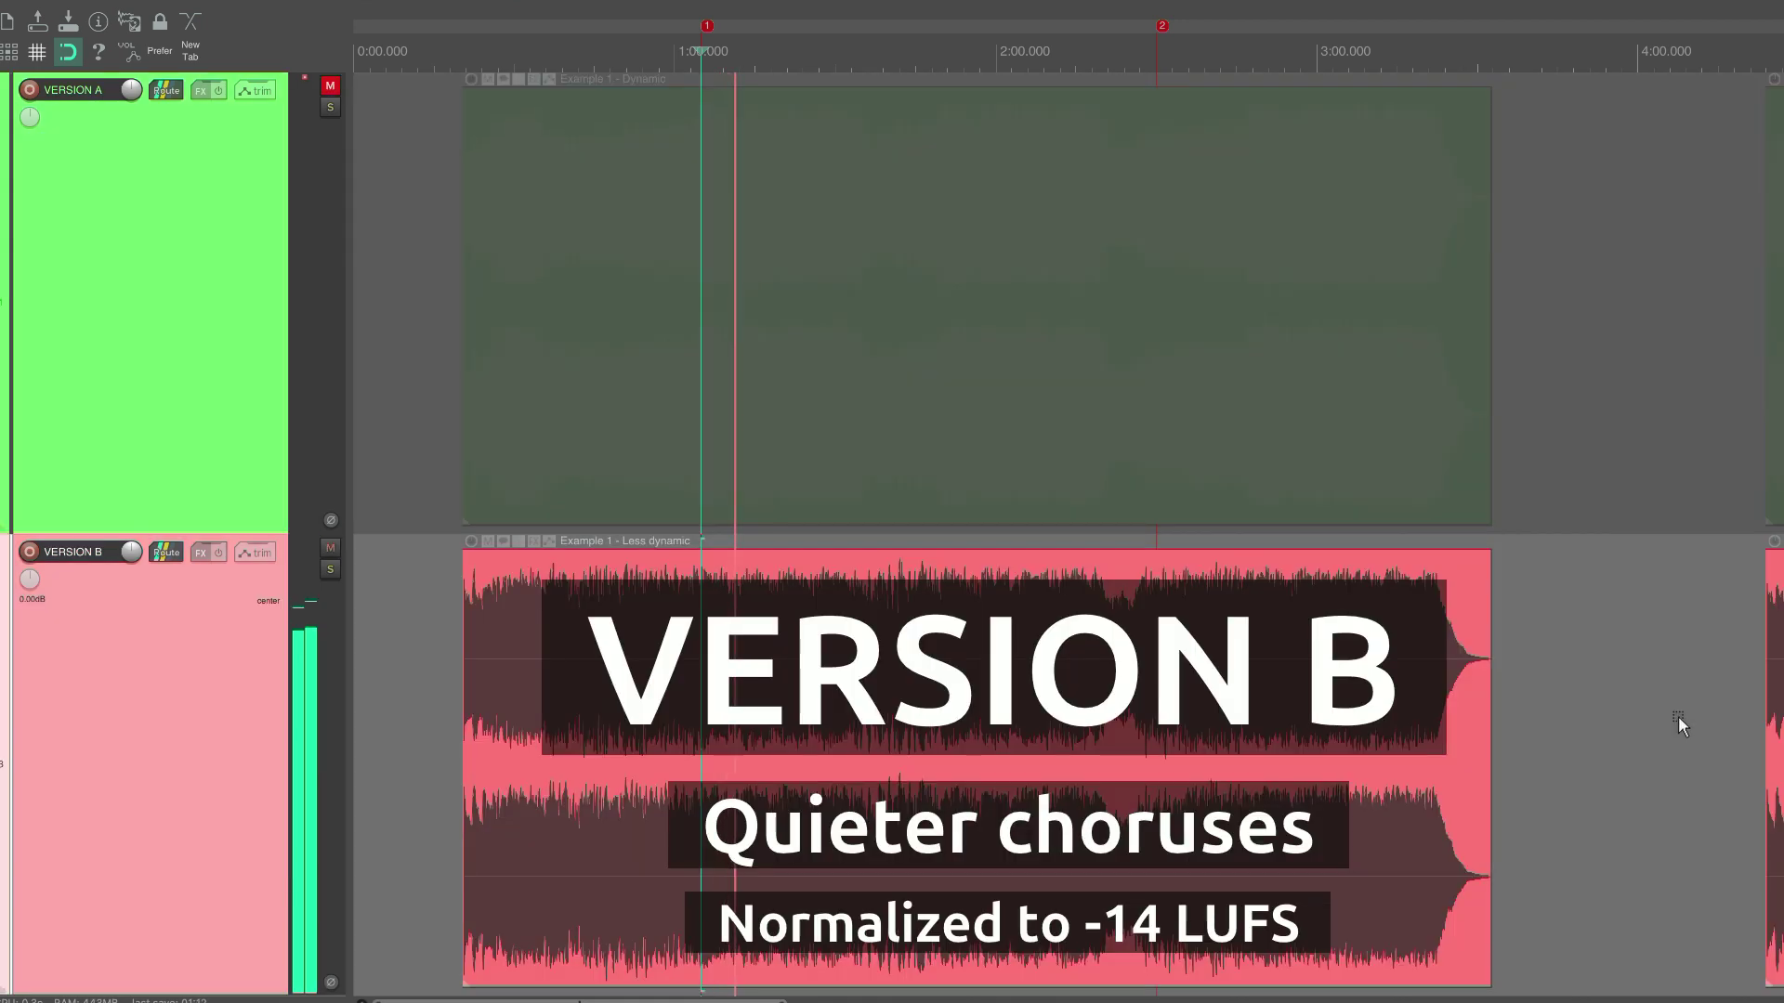
{"action": "key", "text": "F5"}
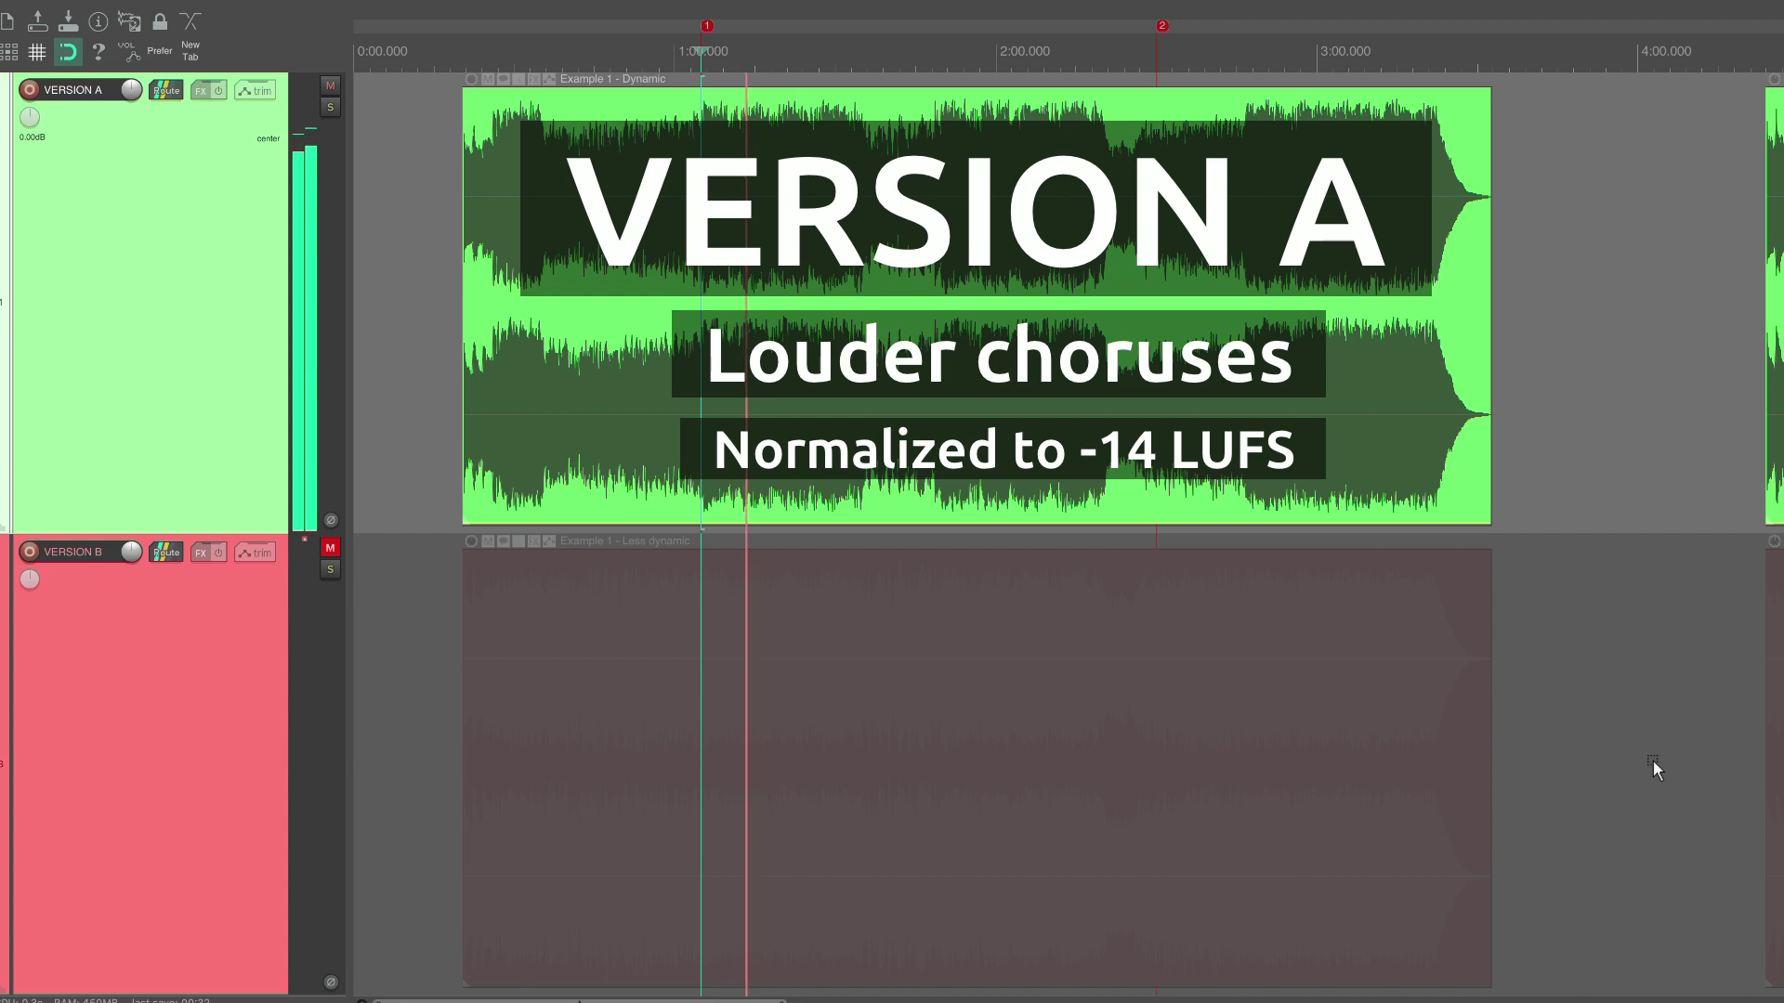
{"action": "key", "text": "F5"}
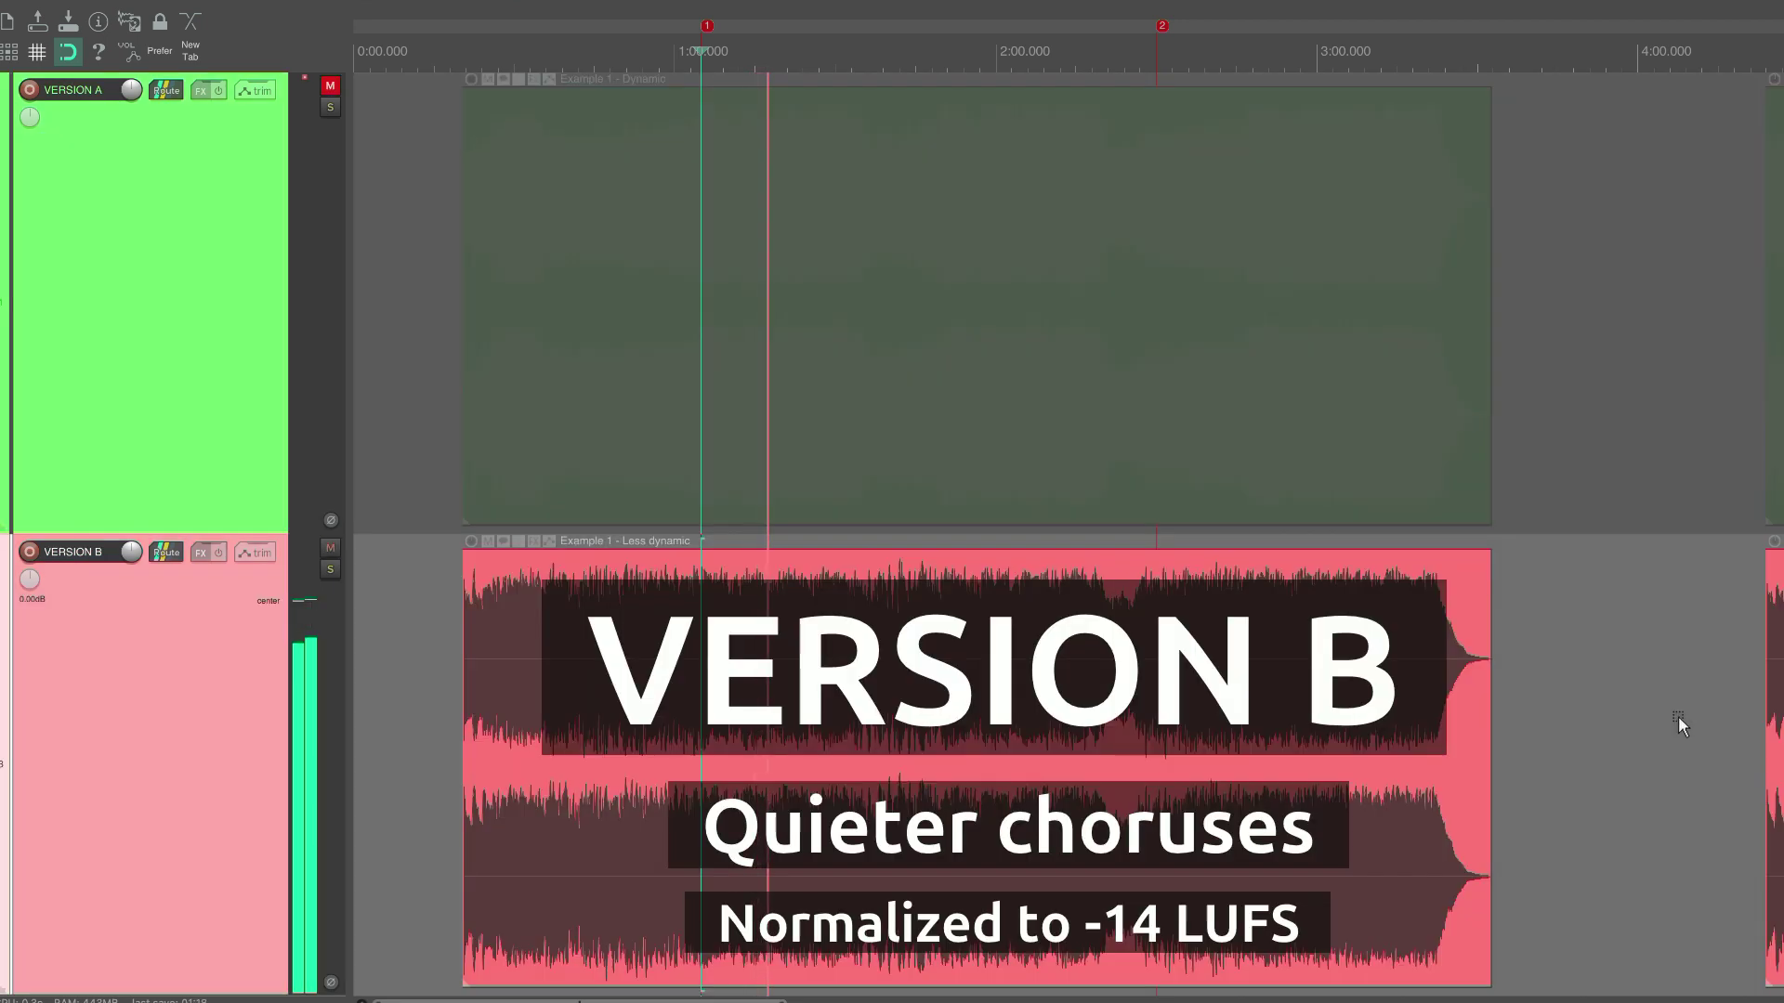
{"action": "key", "text": "F5"}
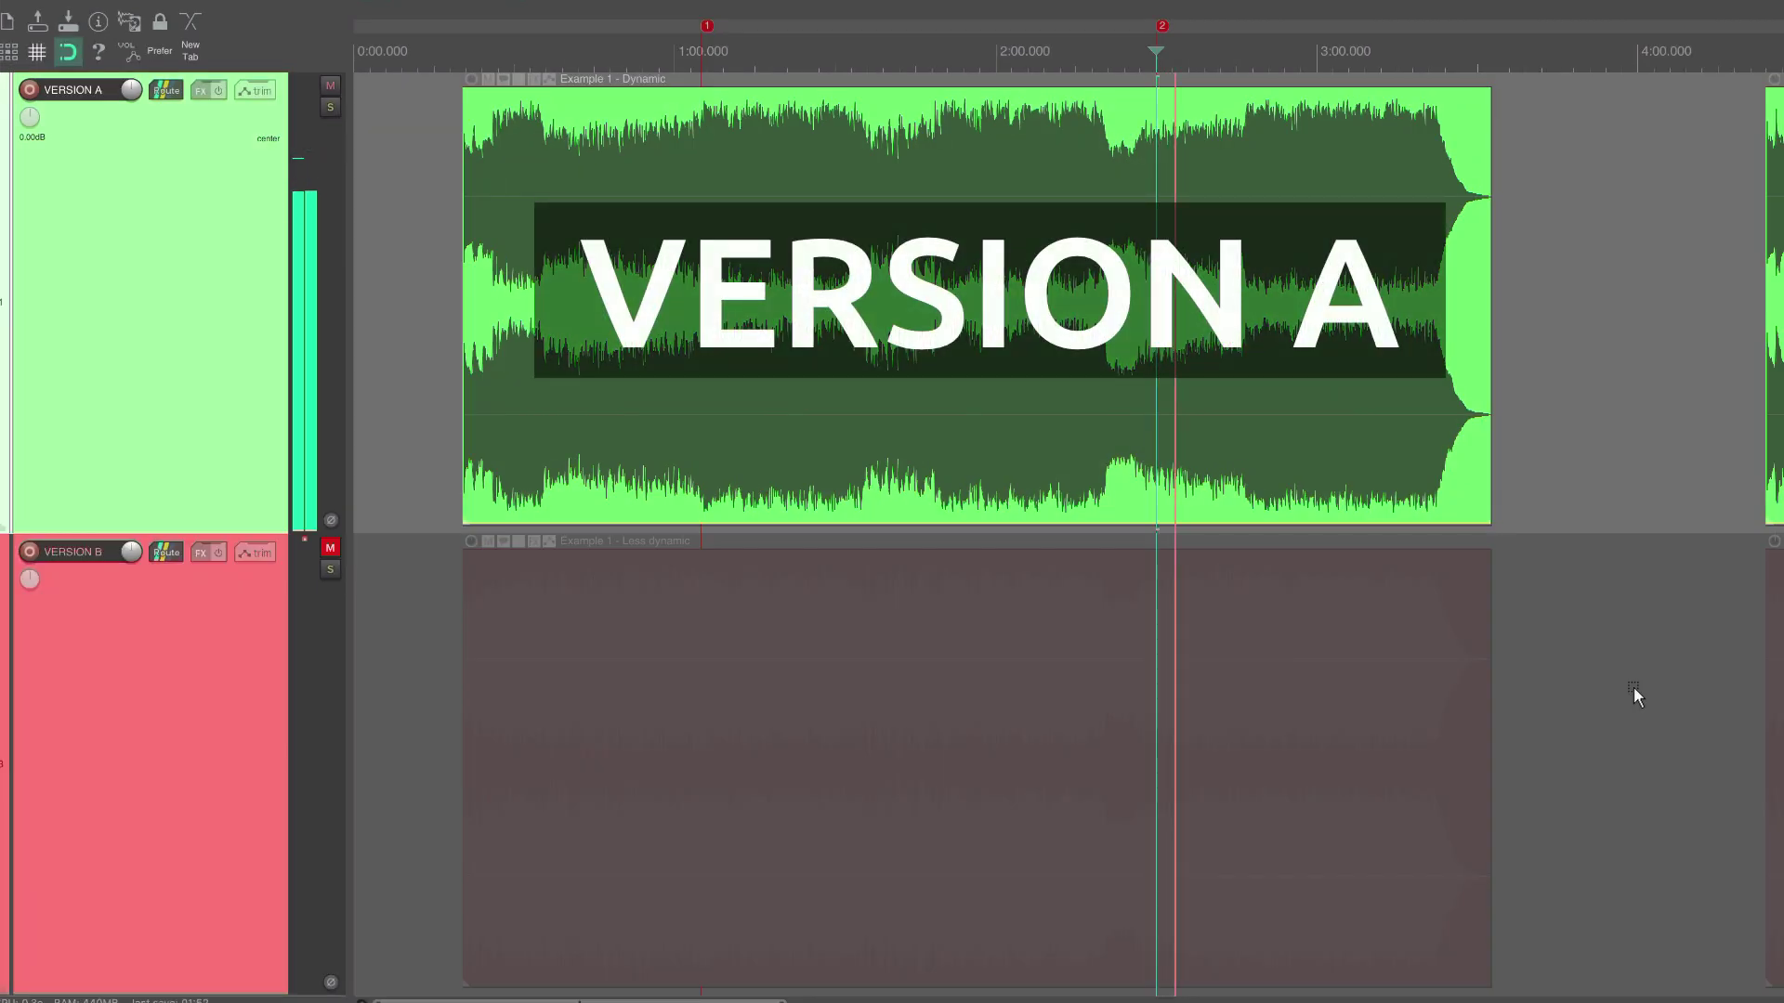
Step: Toggle Example 1 between Version B and Version A twice using M, ending on Version A
{"action": "key", "text": "m"}
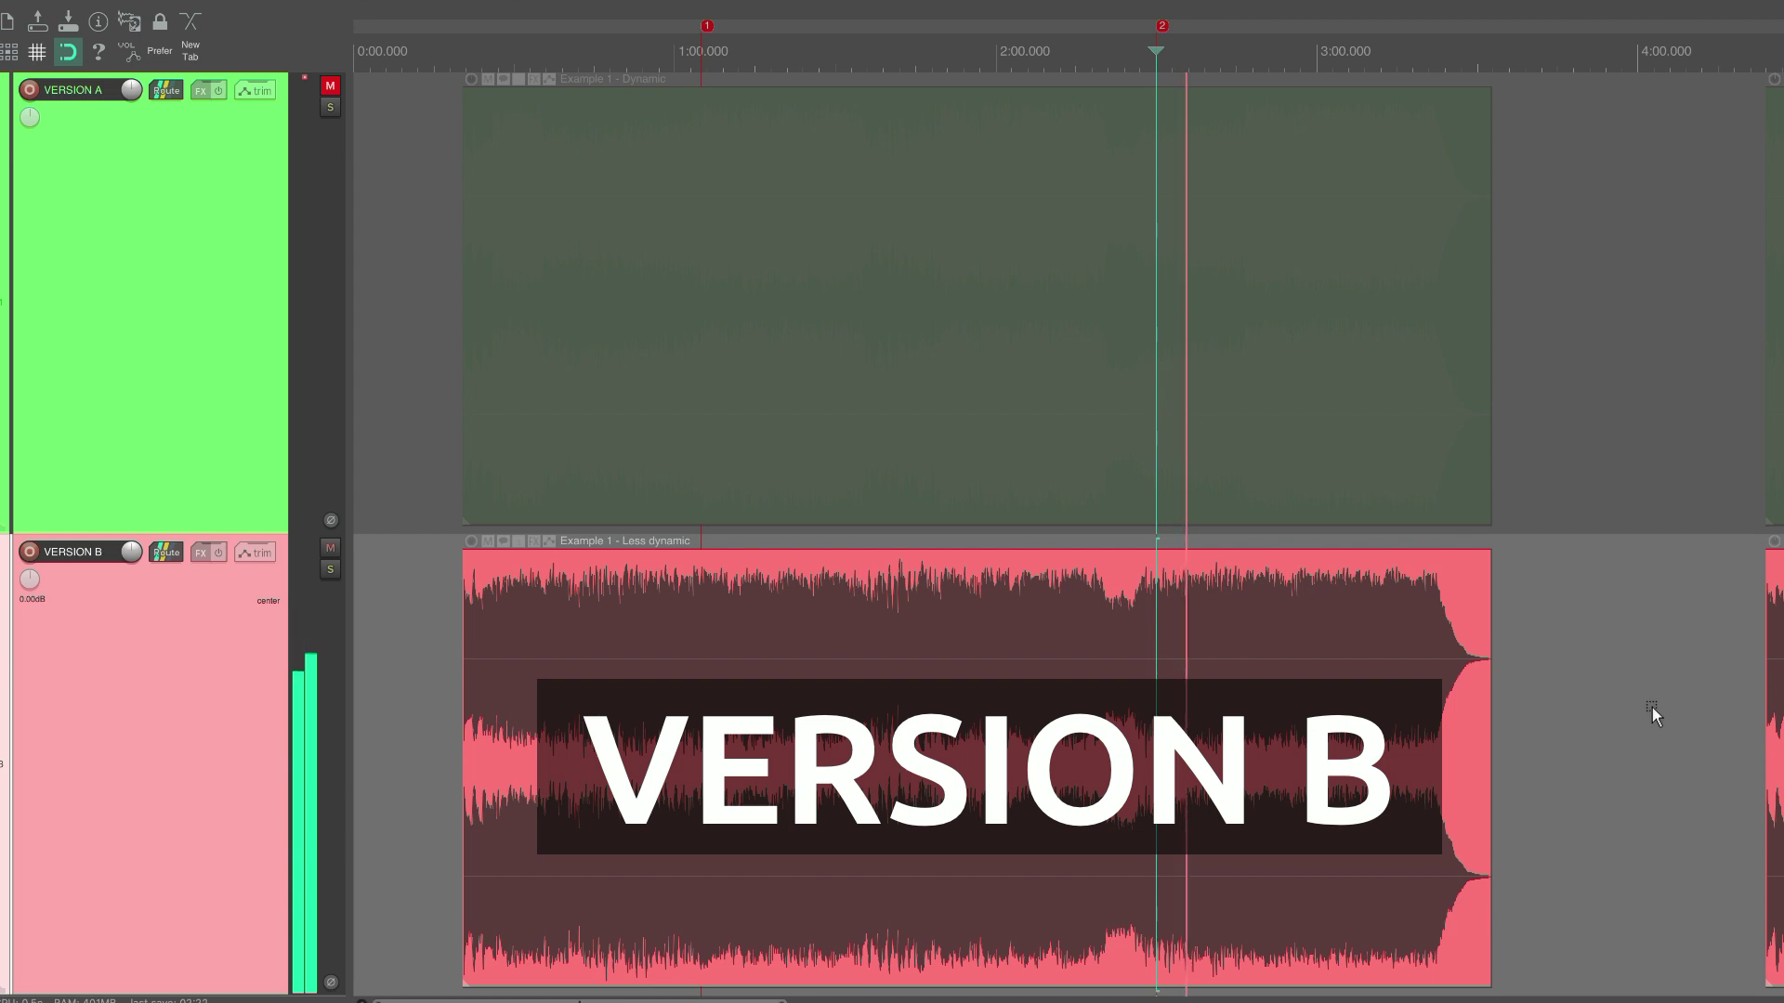
{"action": "key", "text": "m"}
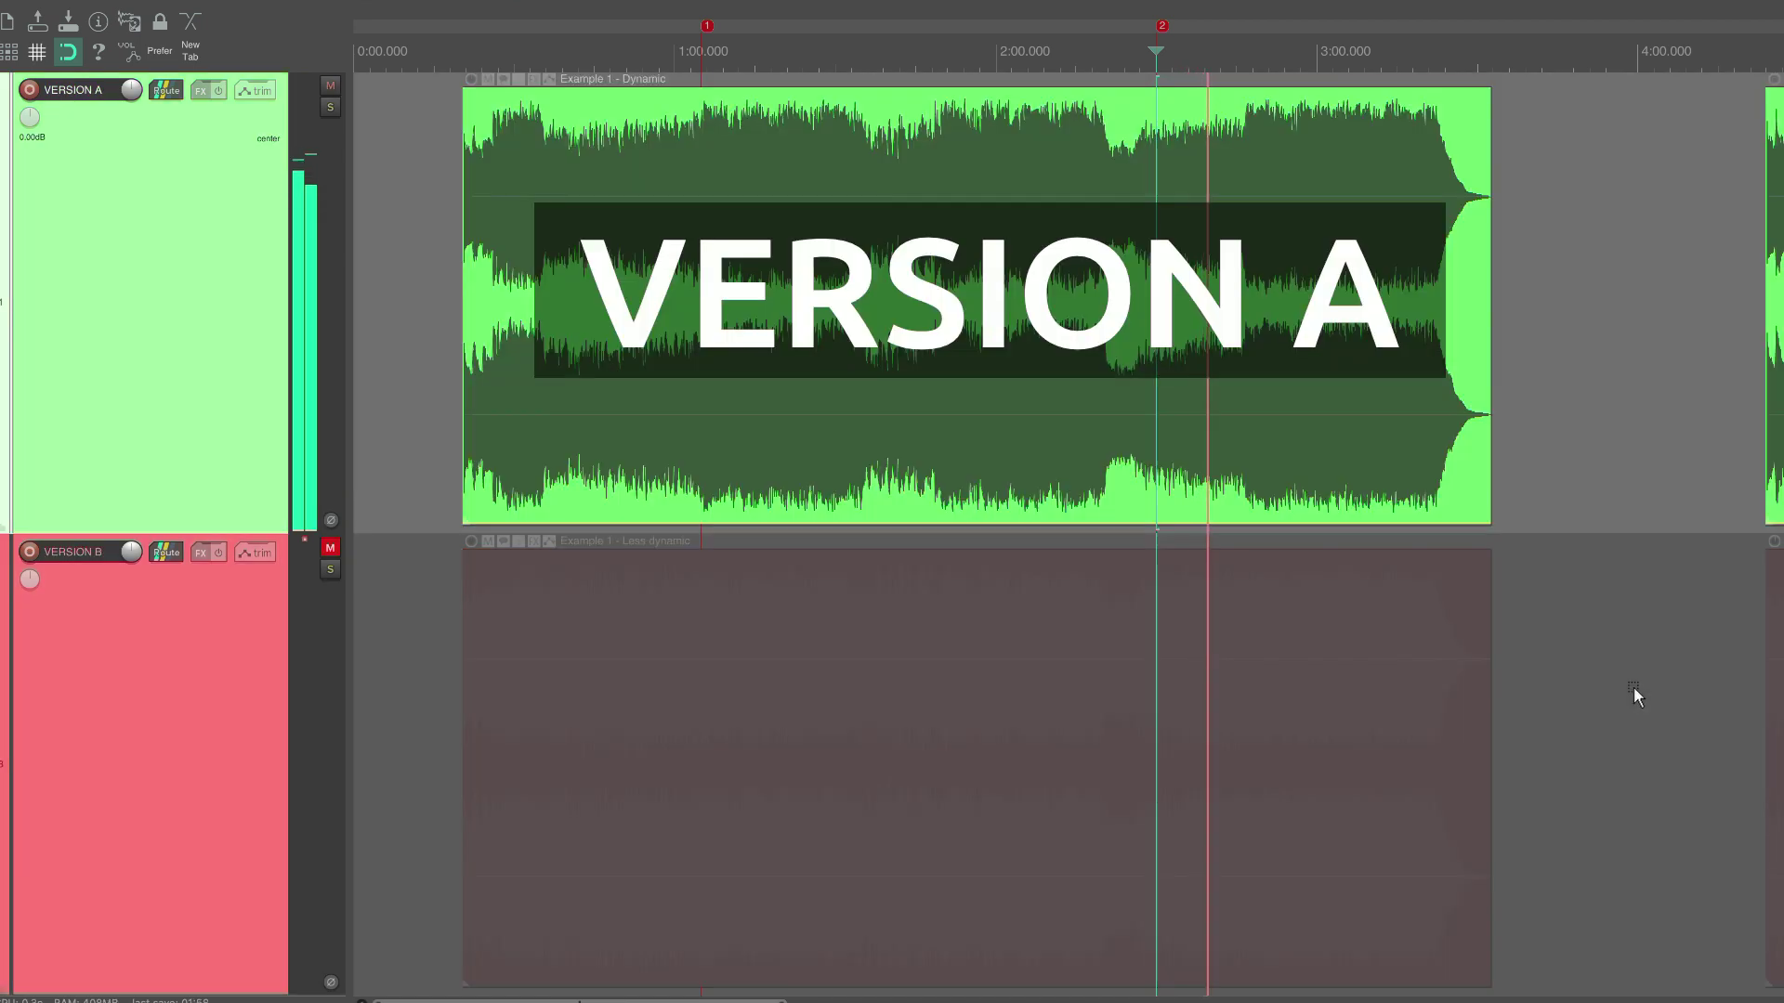
{"action": "key", "text": "m"}
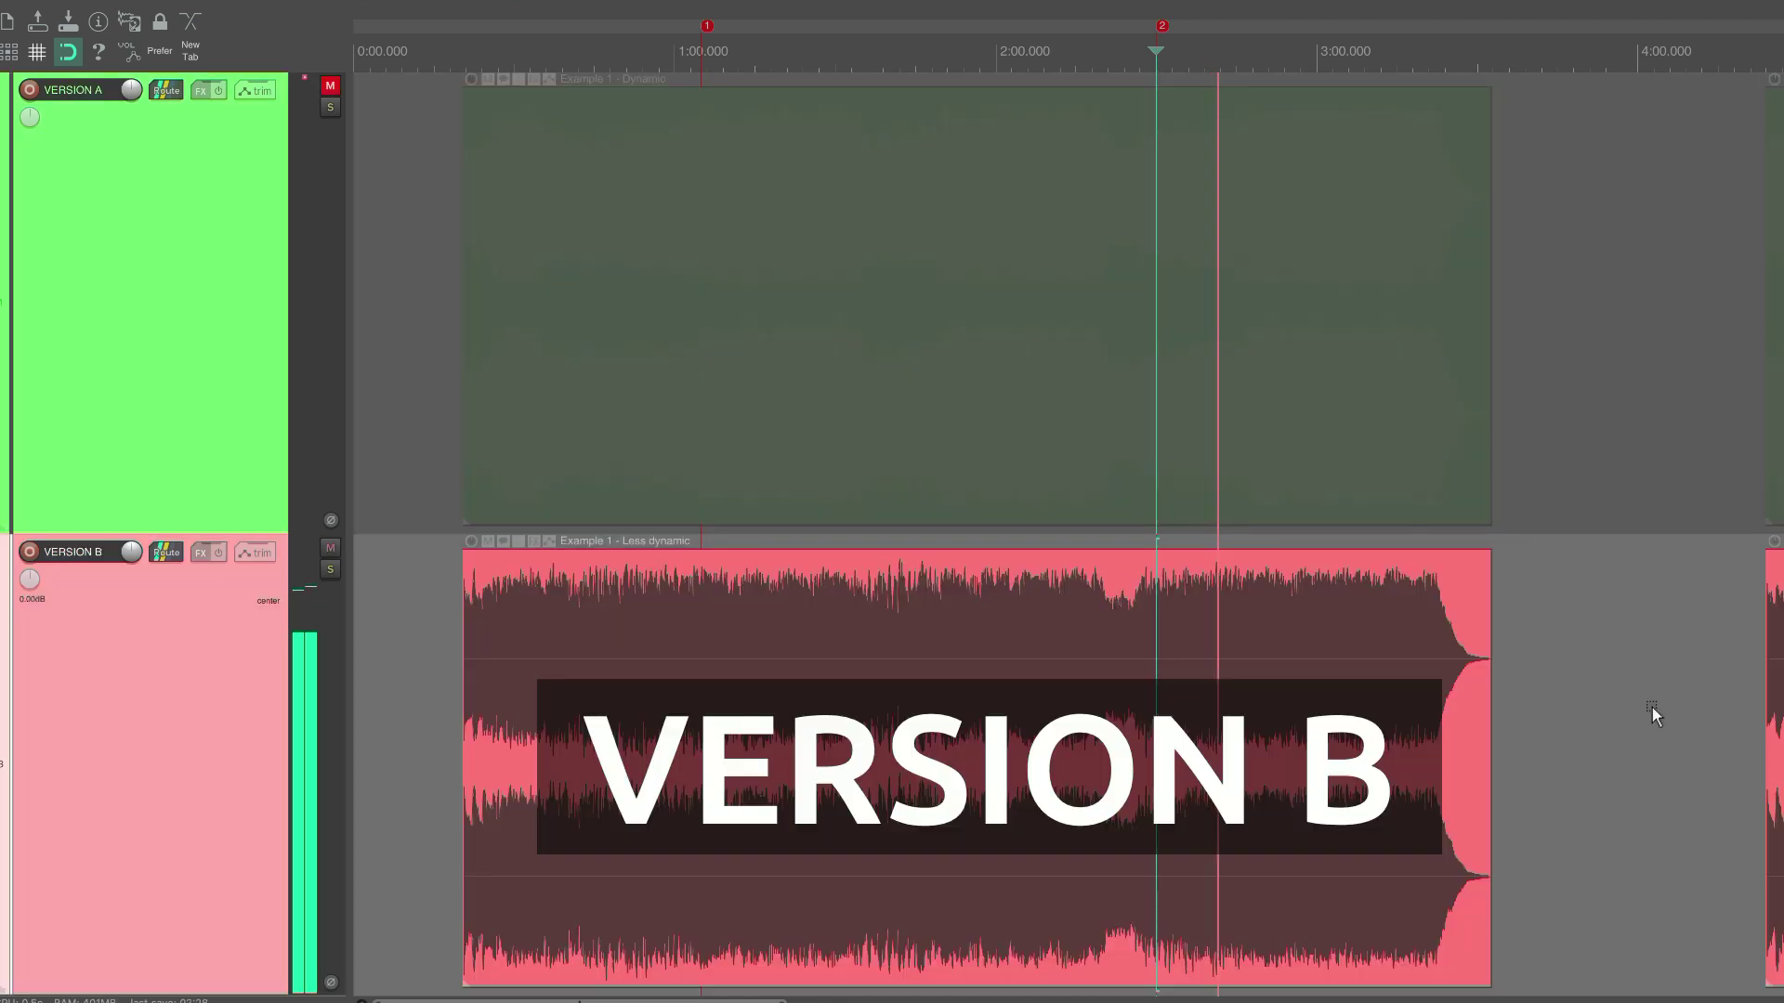
{"action": "key", "text": "m"}
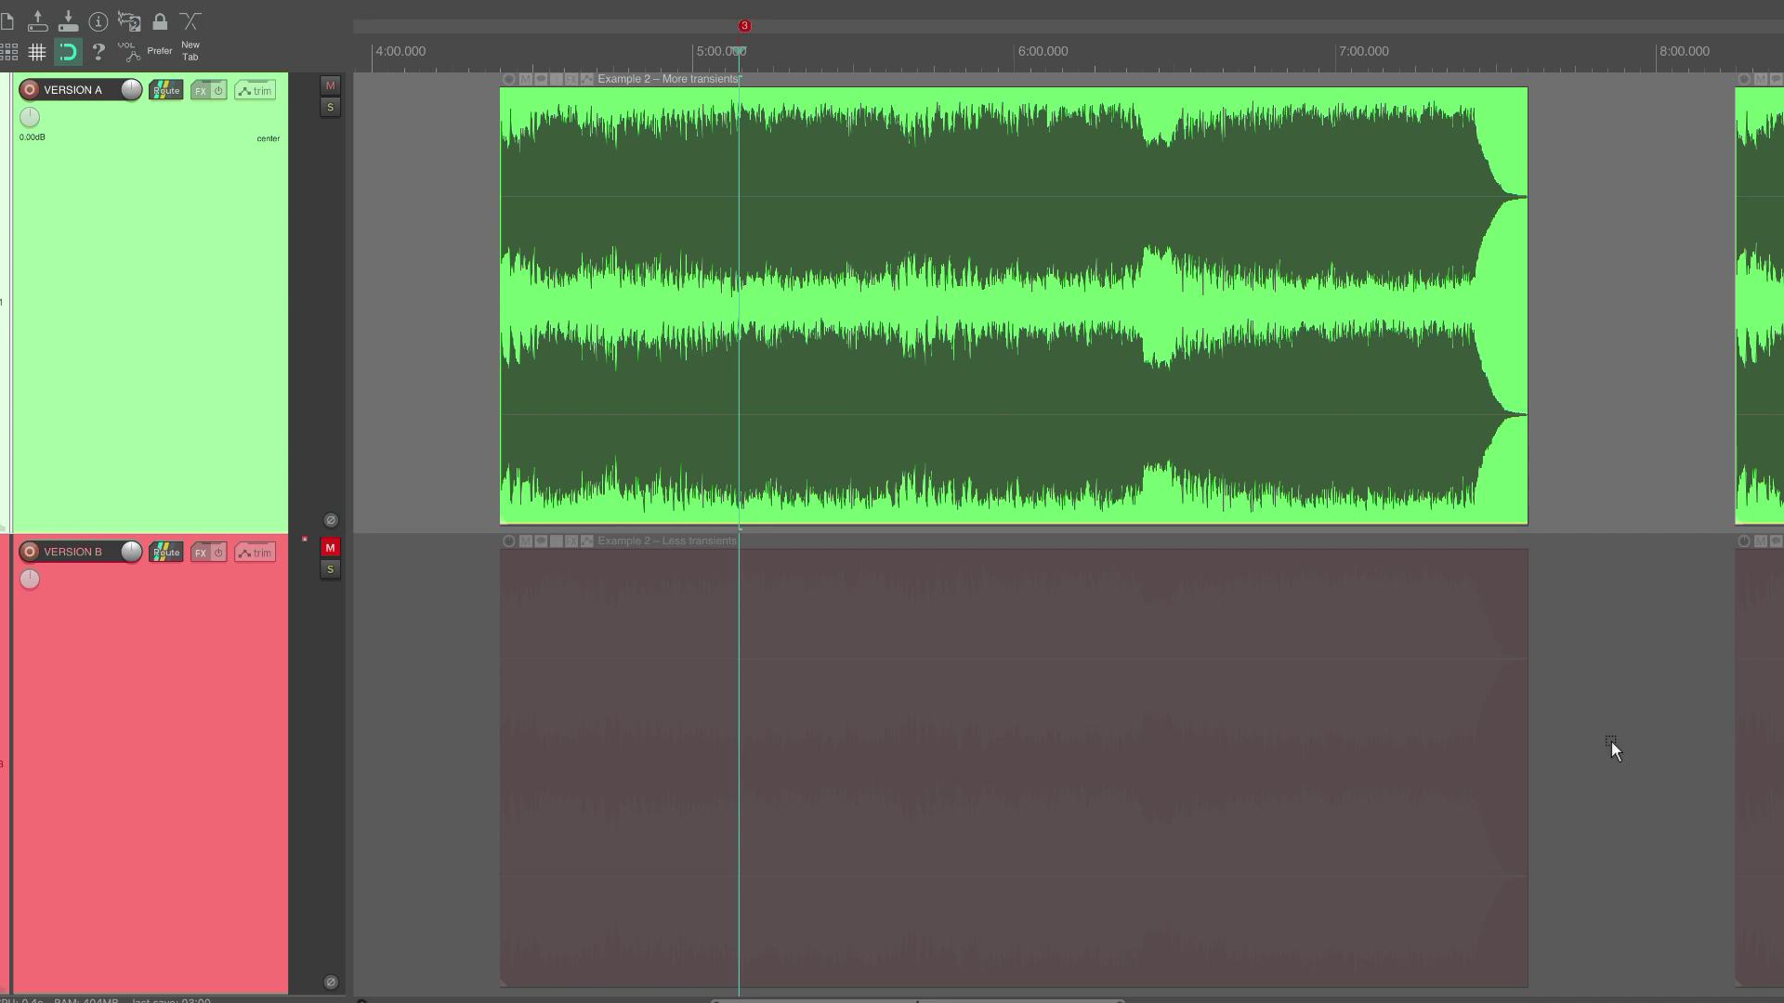
Step: Play Example 2 from the third marker and alternate clear and soft transients, ending on Version B
{"action": "key", "text": "space"}
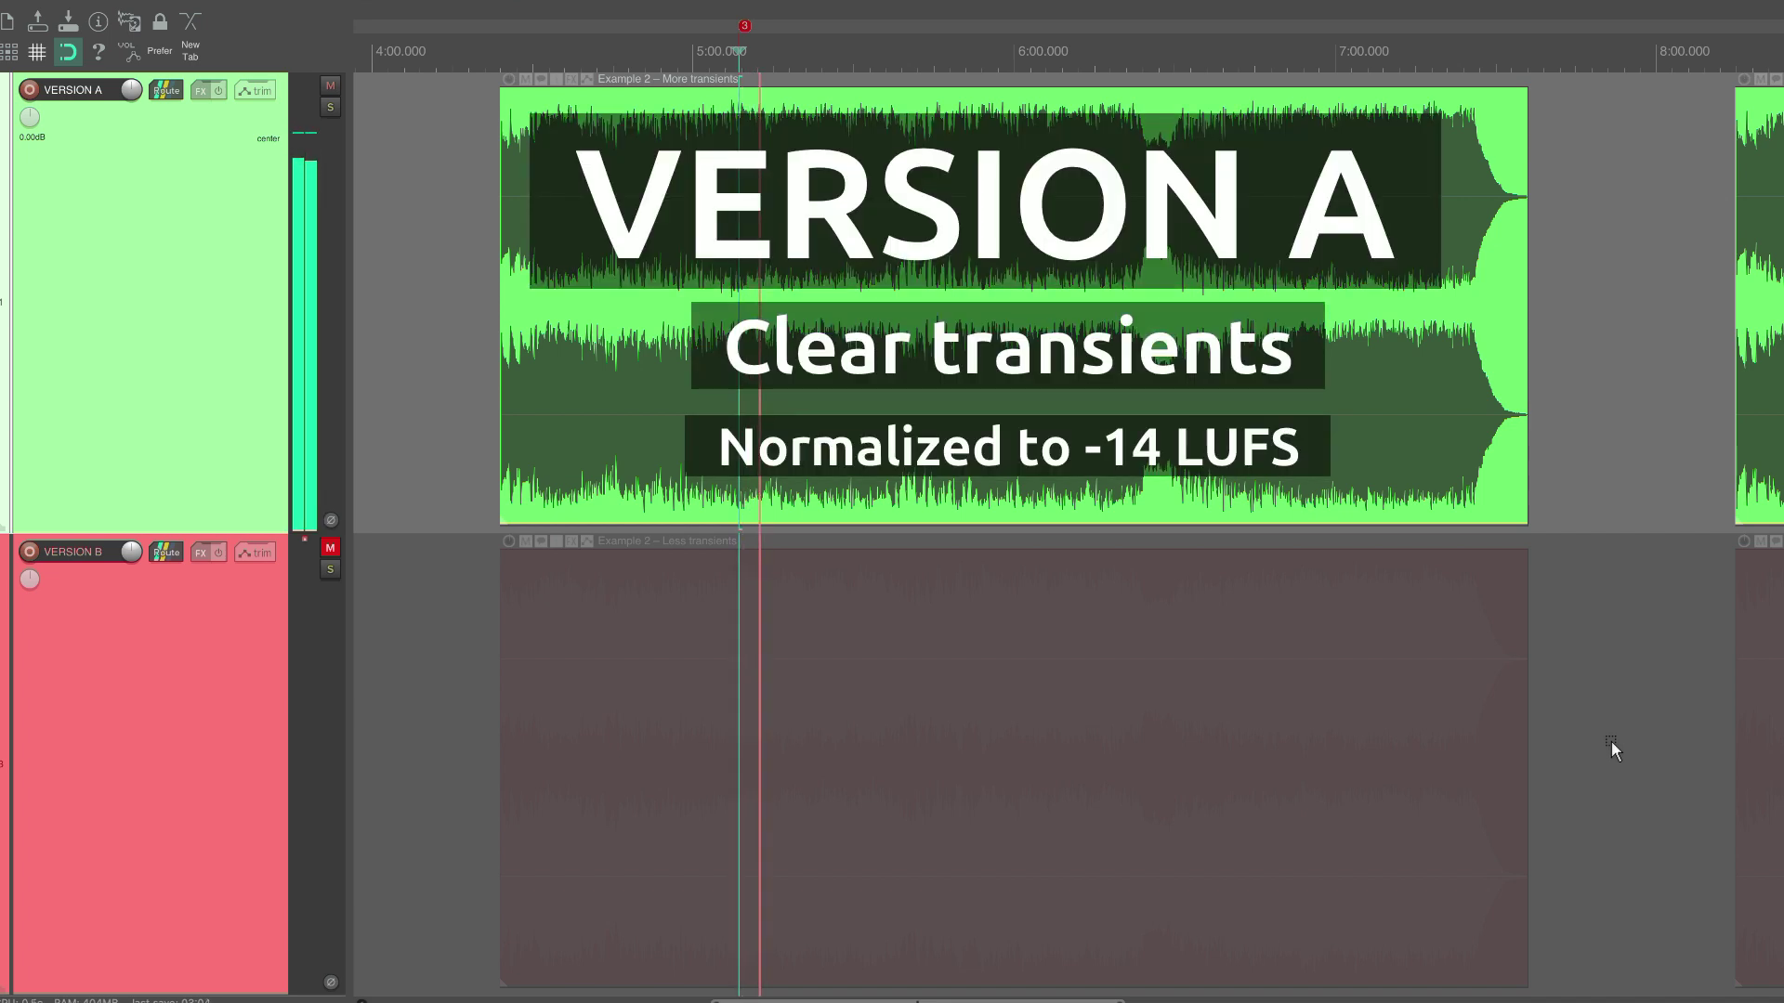
{"action": "key", "text": "F5"}
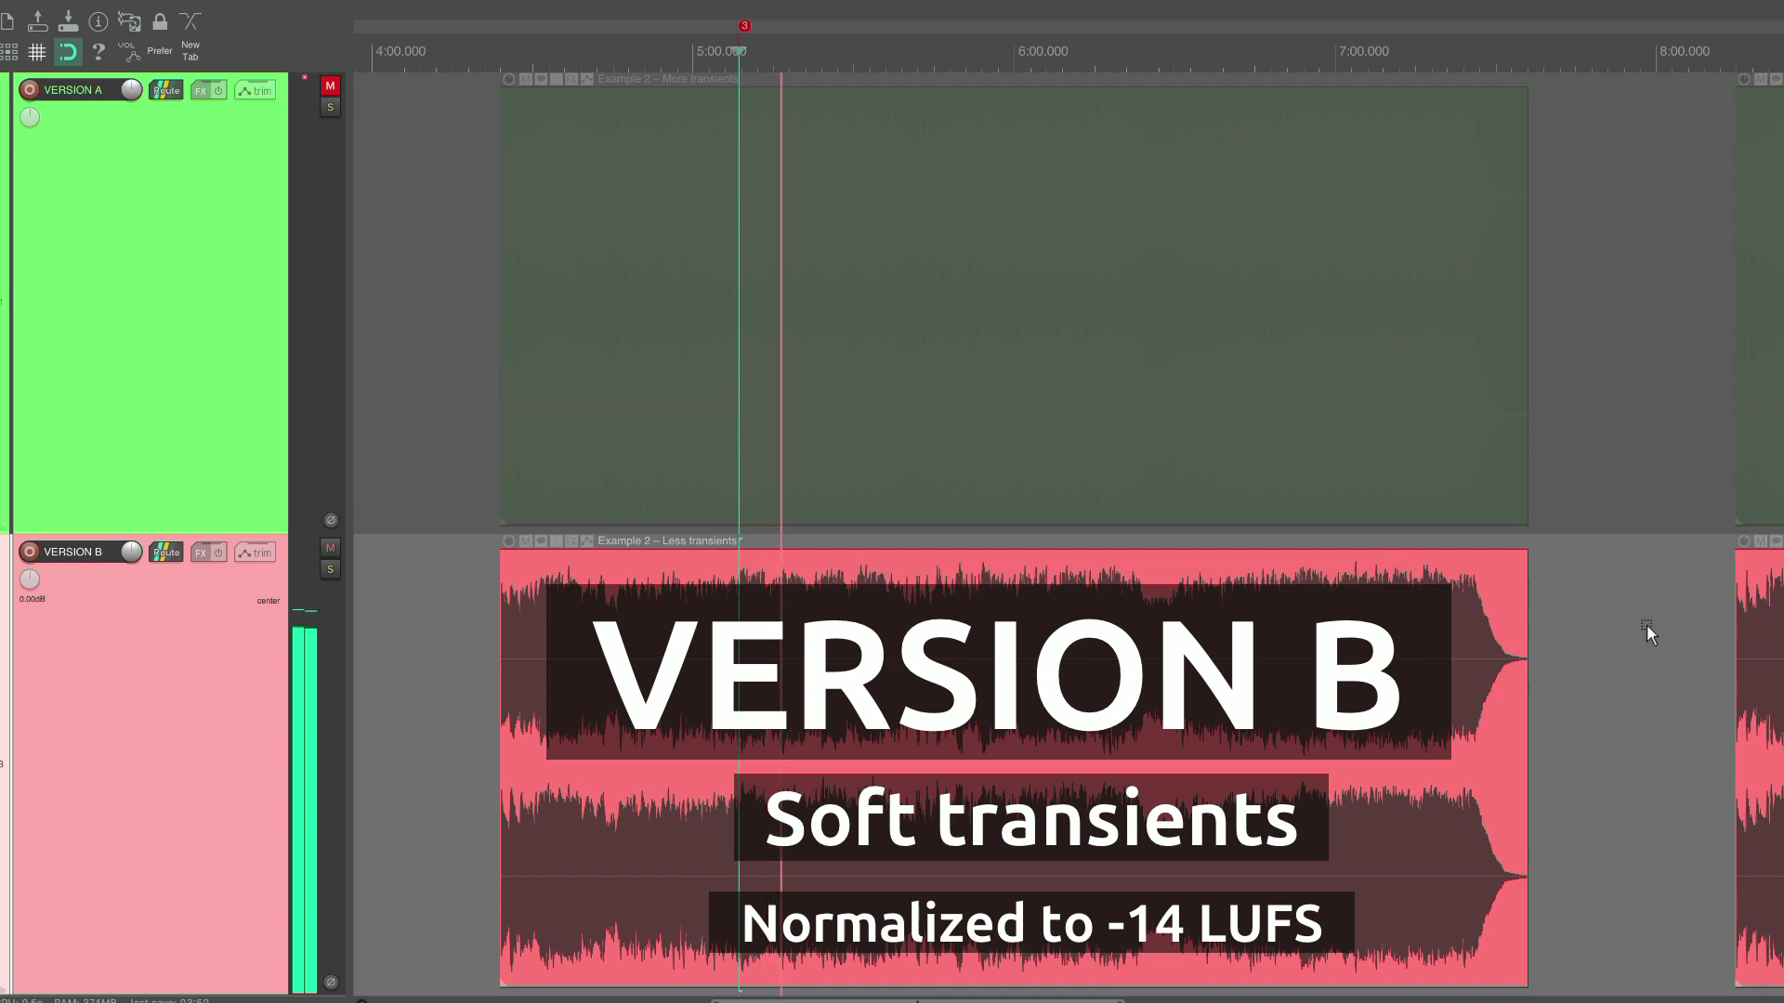
{"action": "key", "text": "F5"}
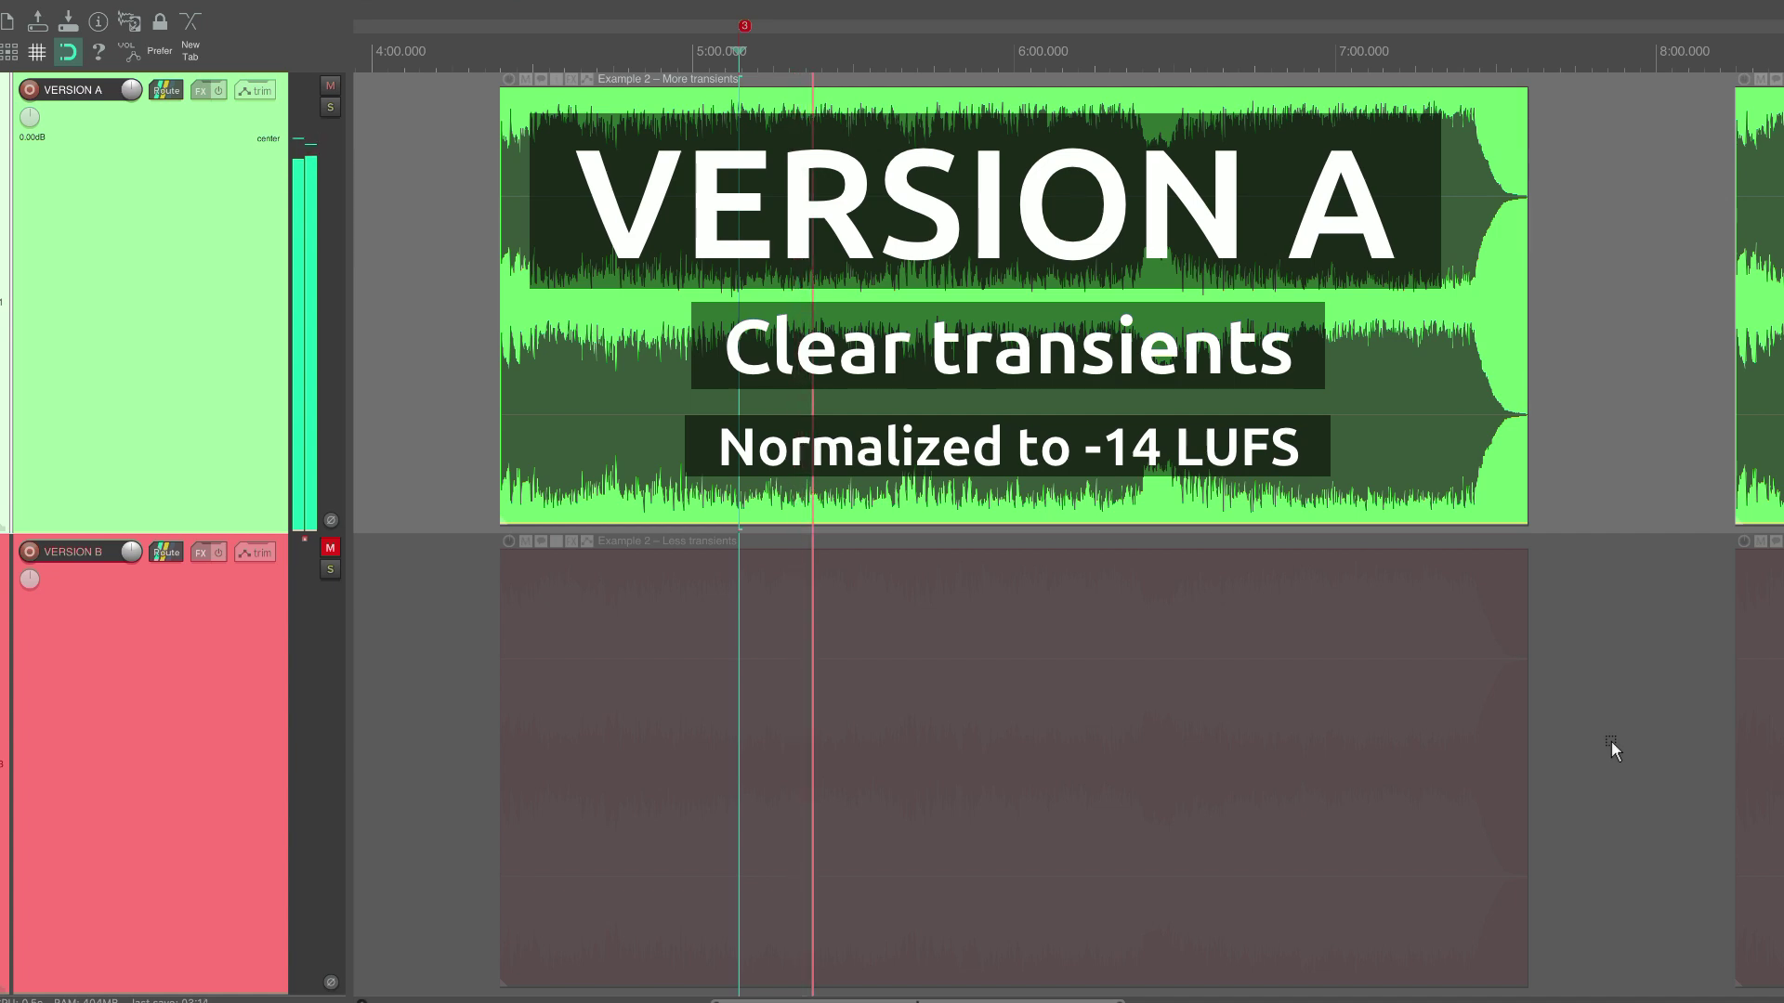
{"action": "key", "text": "F5"}
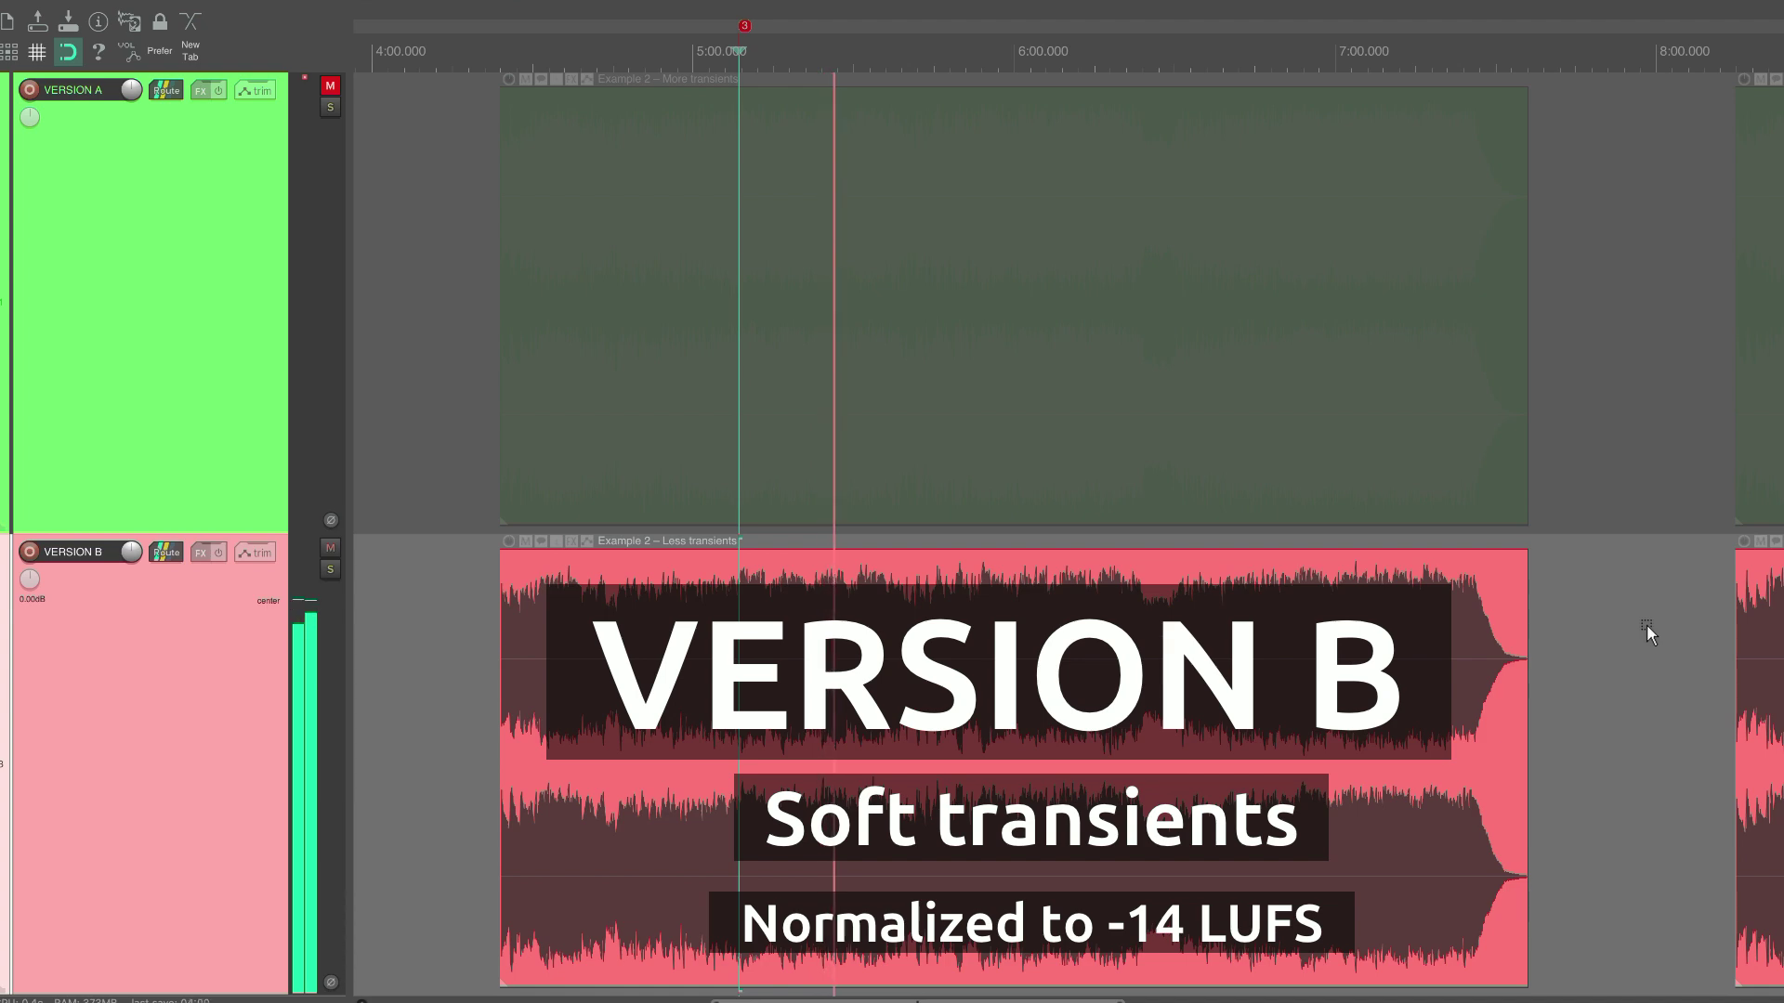
{"action": "key", "text": "F5"}
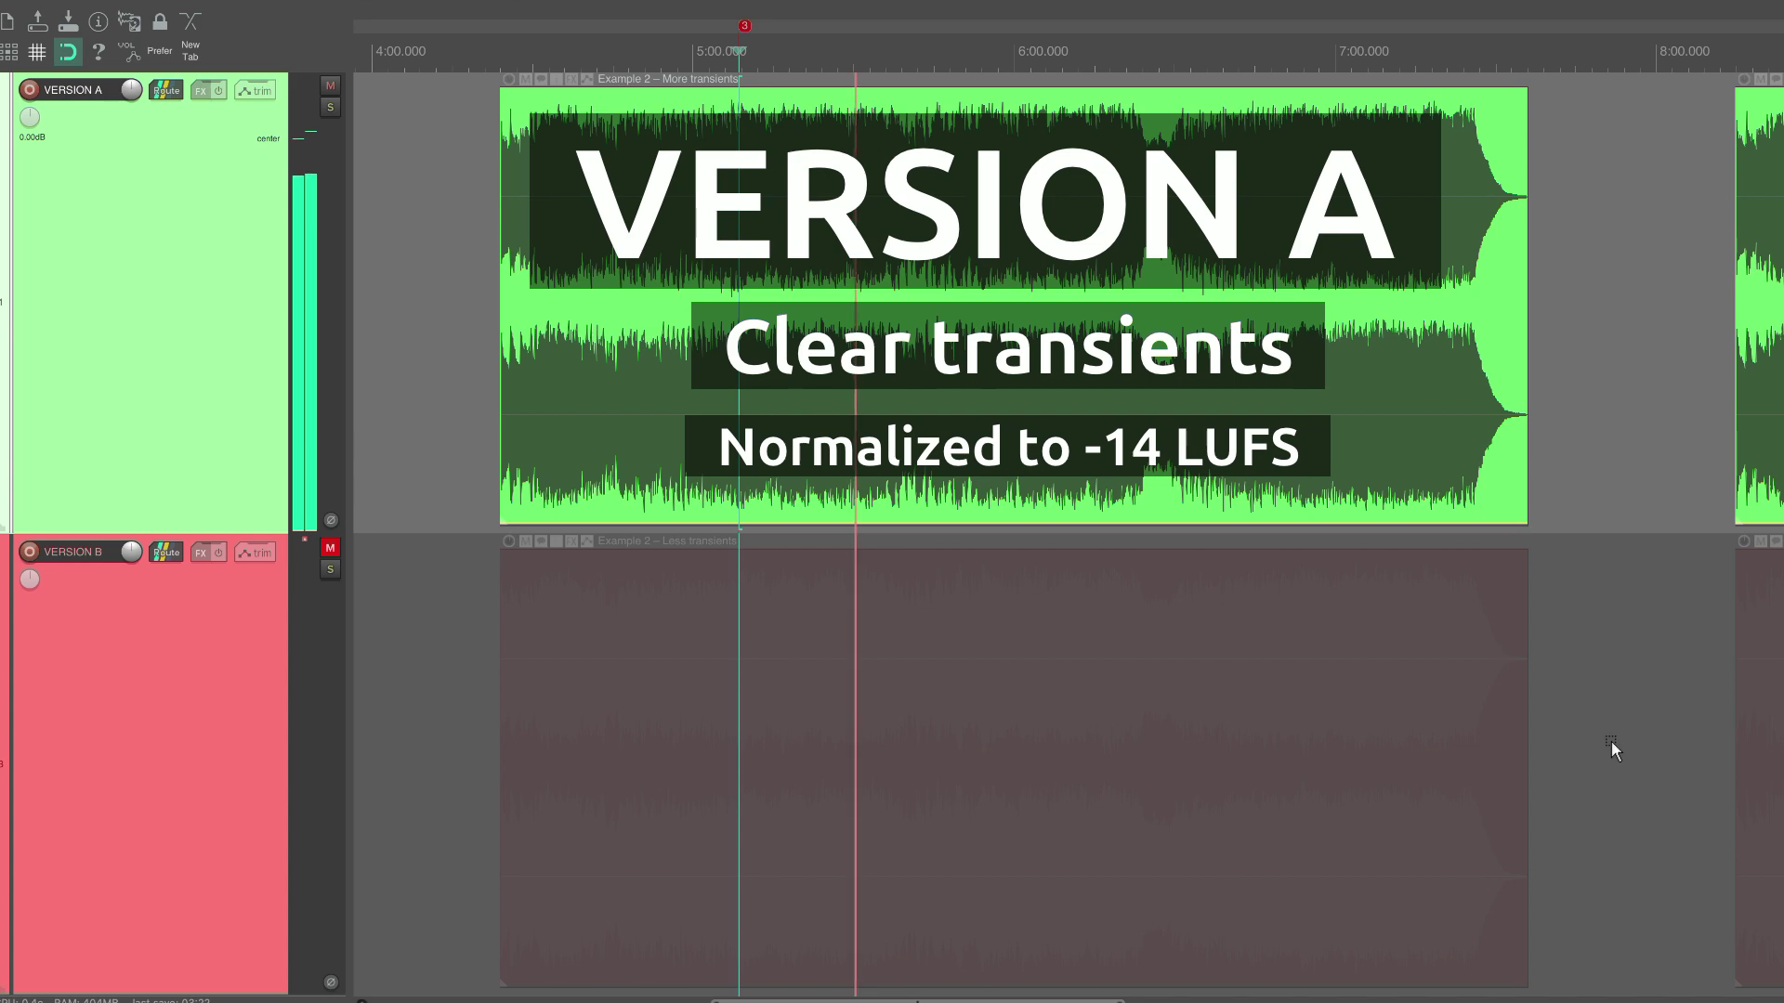
{"action": "key", "text": "F5"}
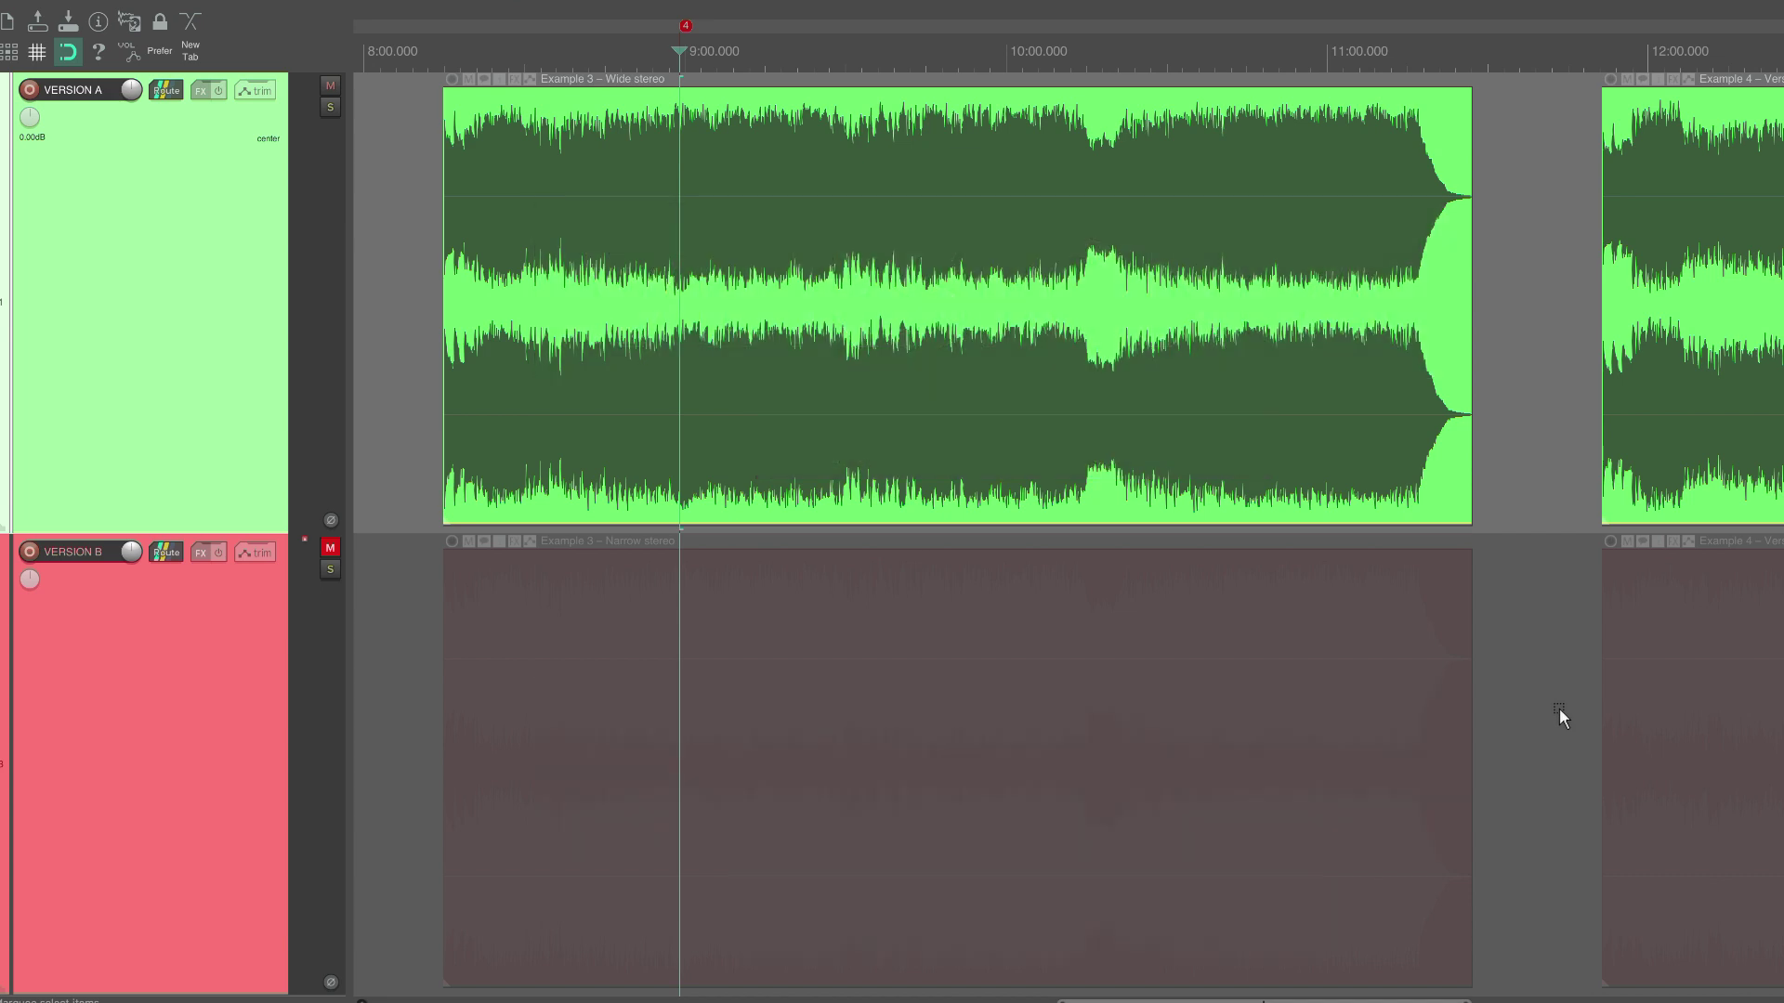
Step: Play Example 3 from the fourth marker, swap between narrow and wider stereo four times, then stop on Version A
{"action": "key", "text": "space"}
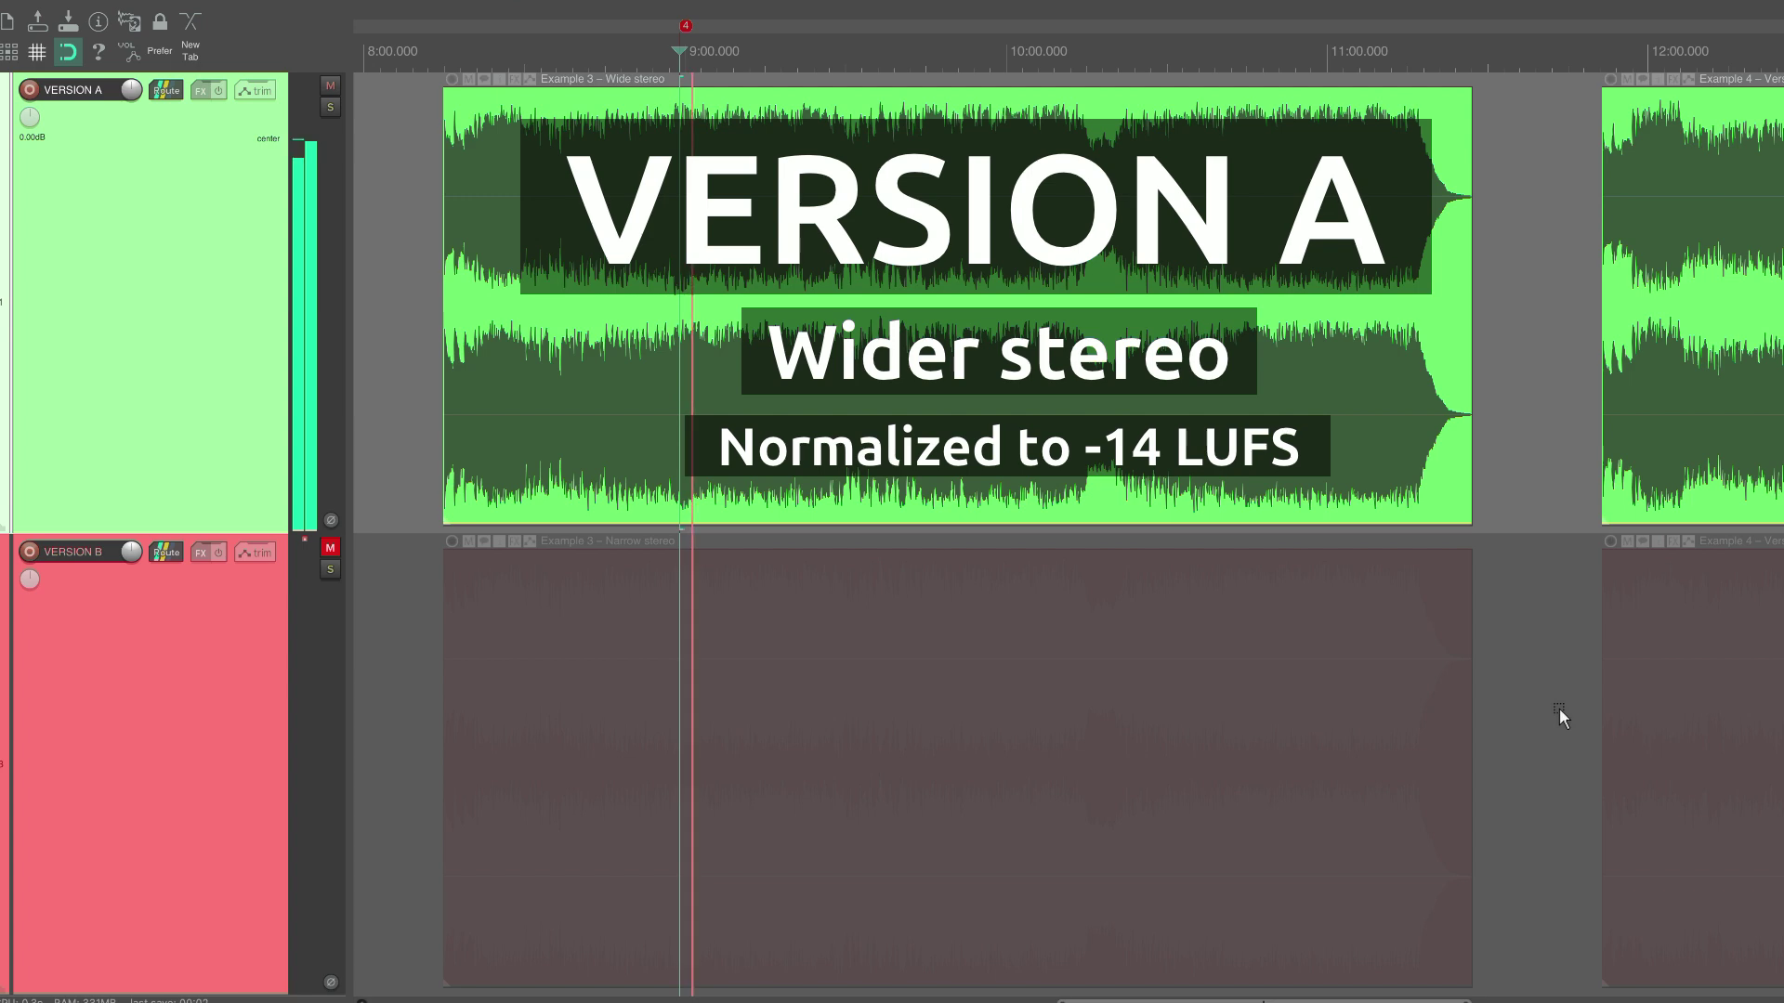
{"action": "key", "text": "F5"}
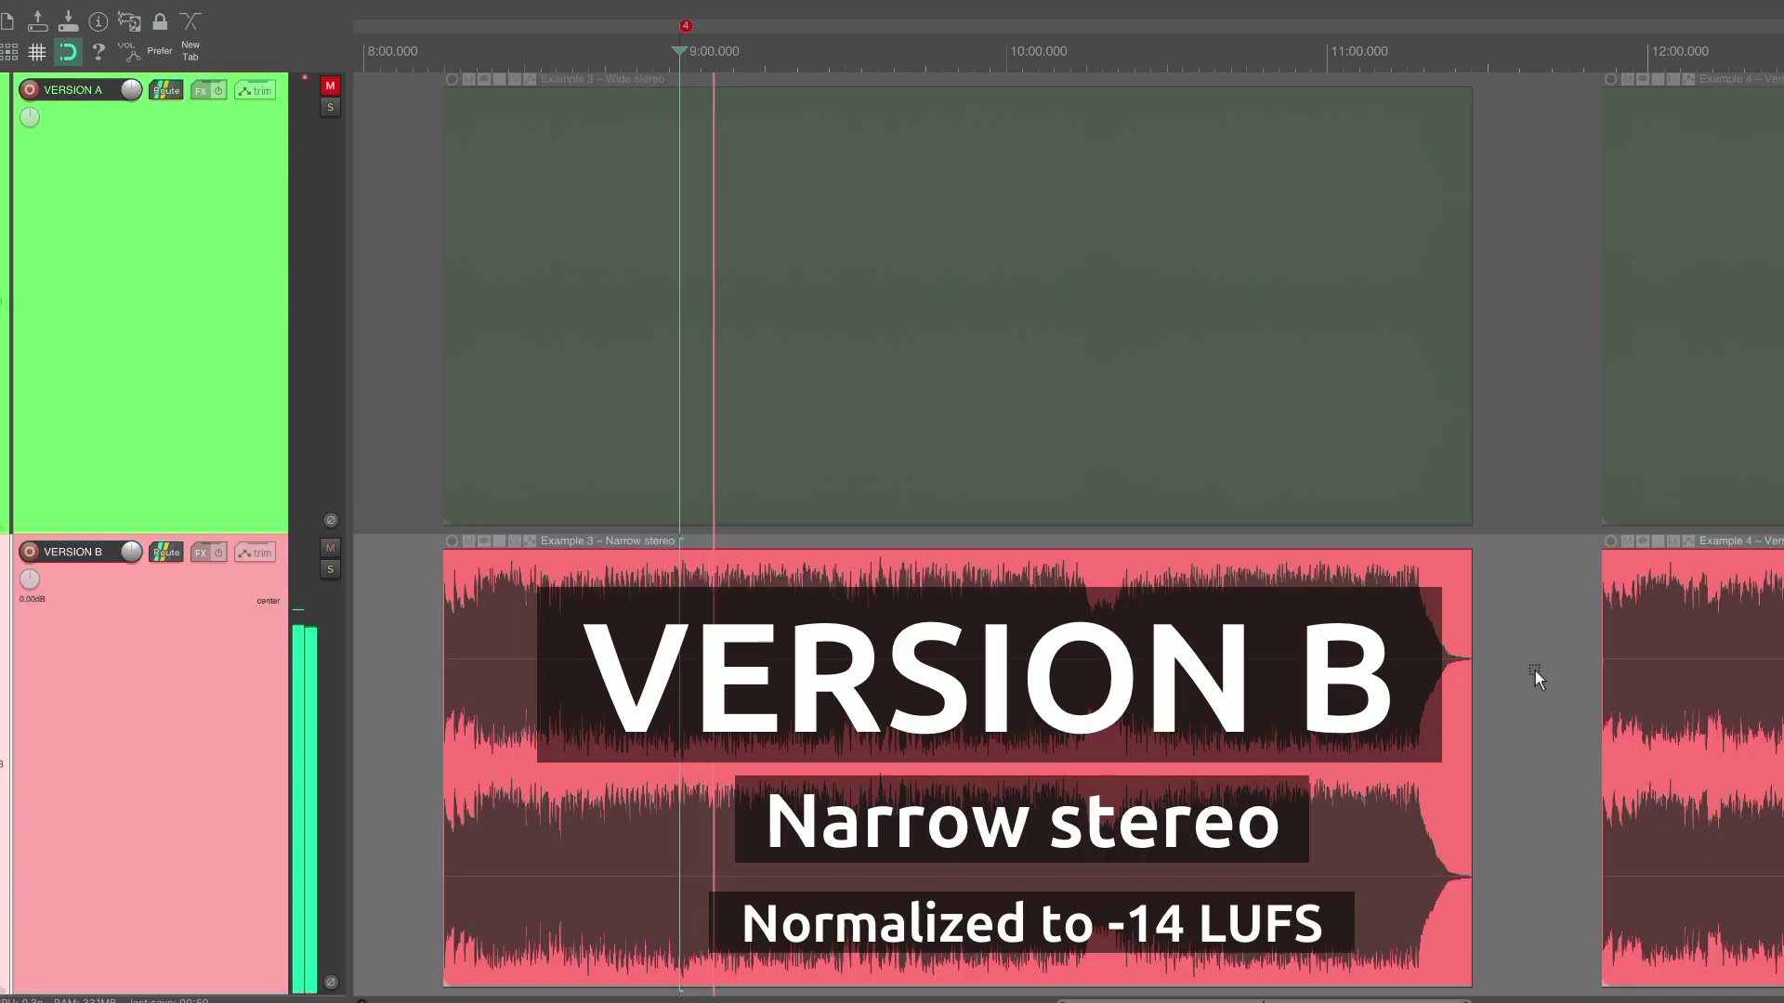
{"action": "key", "text": "F5"}
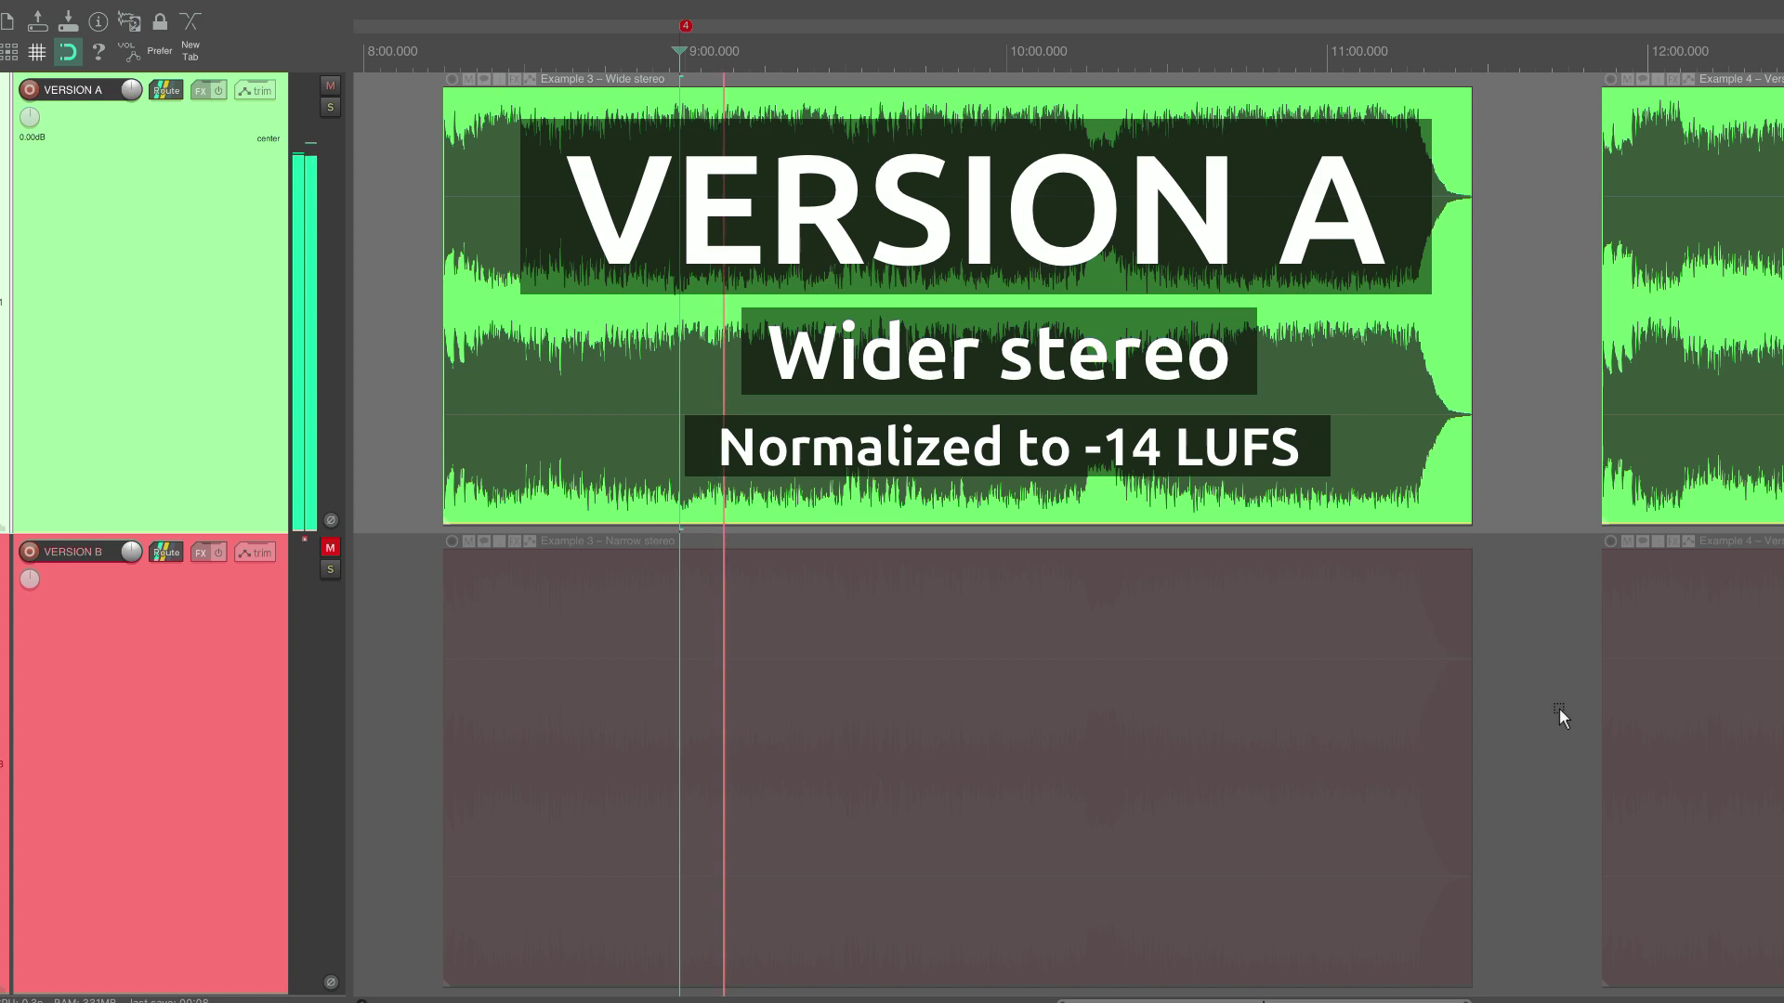
{"action": "key", "text": "F5"}
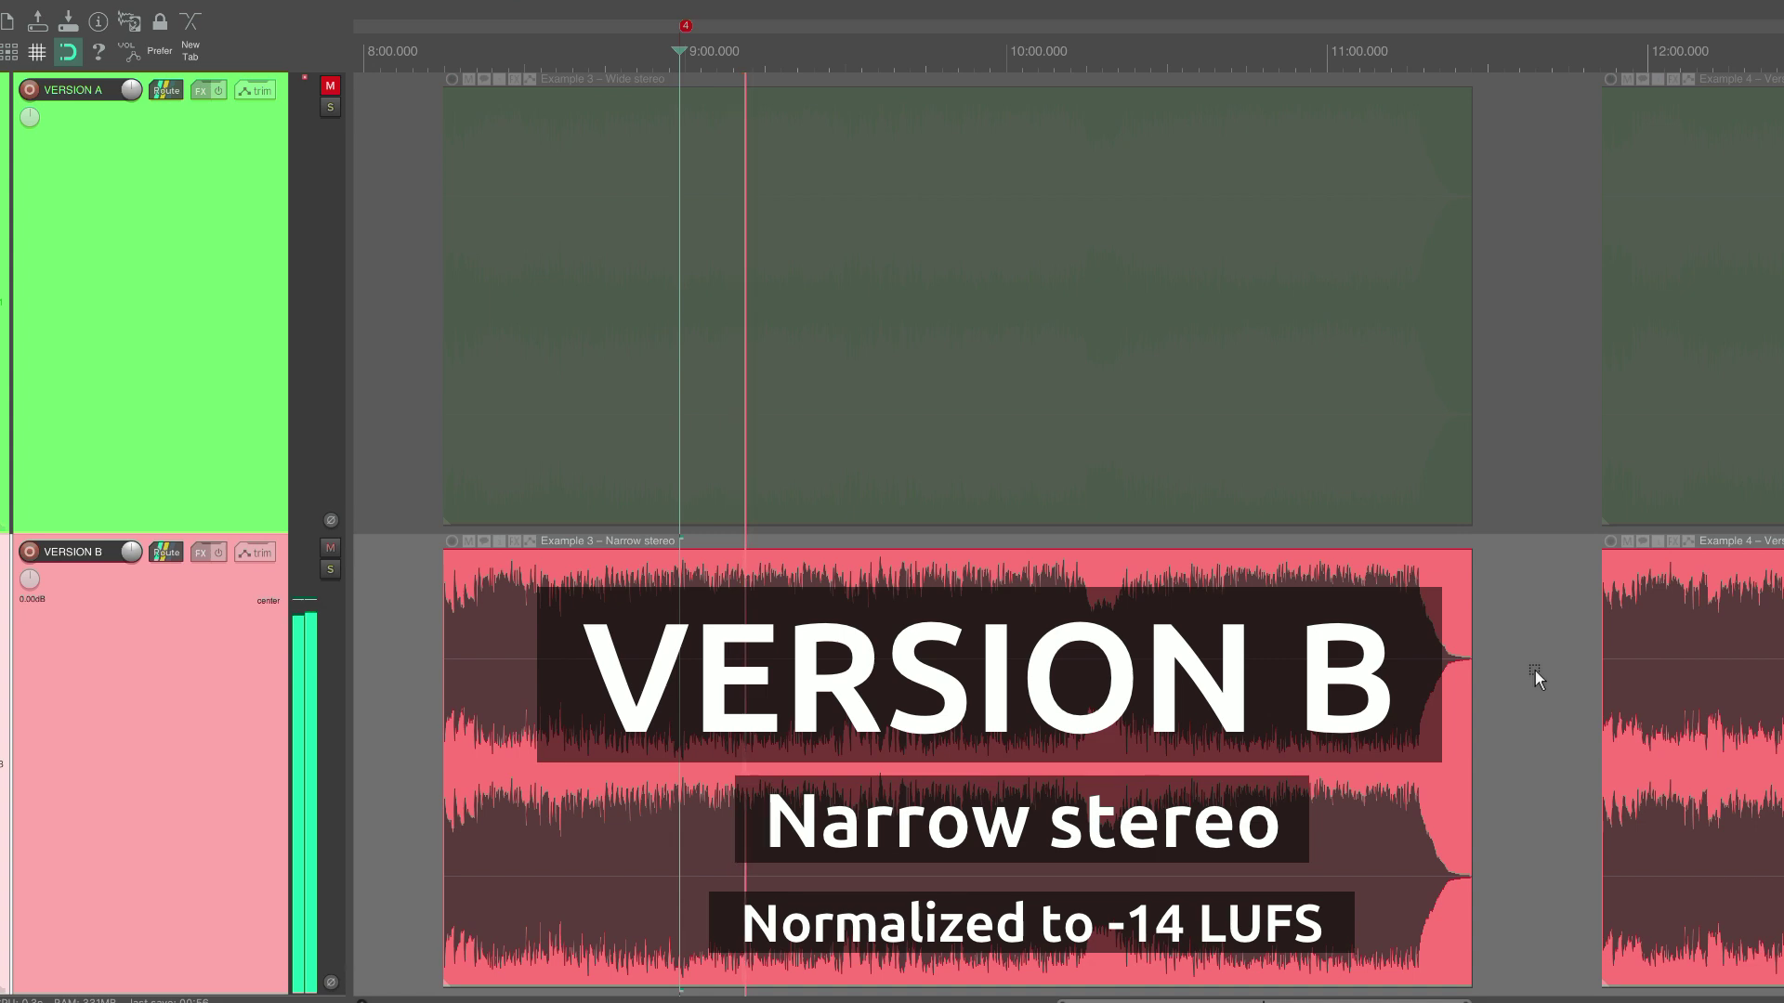
{"action": "key", "text": "F5"}
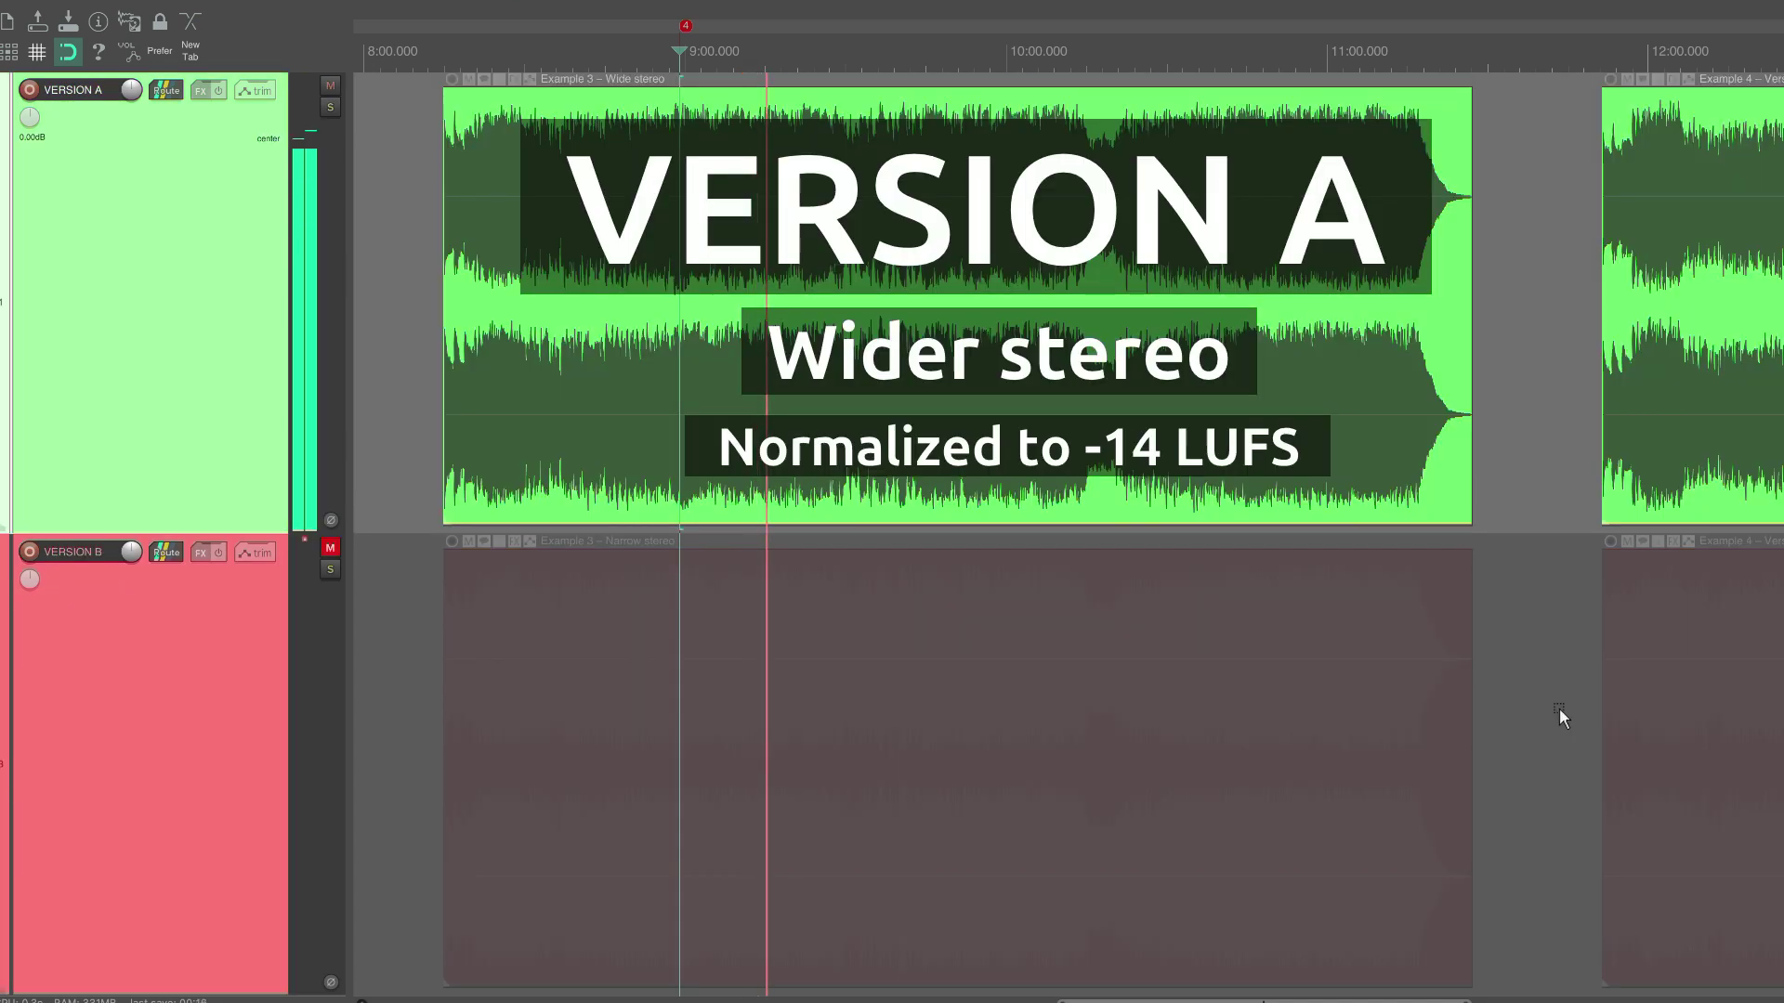
{"action": "key", "text": "F5"}
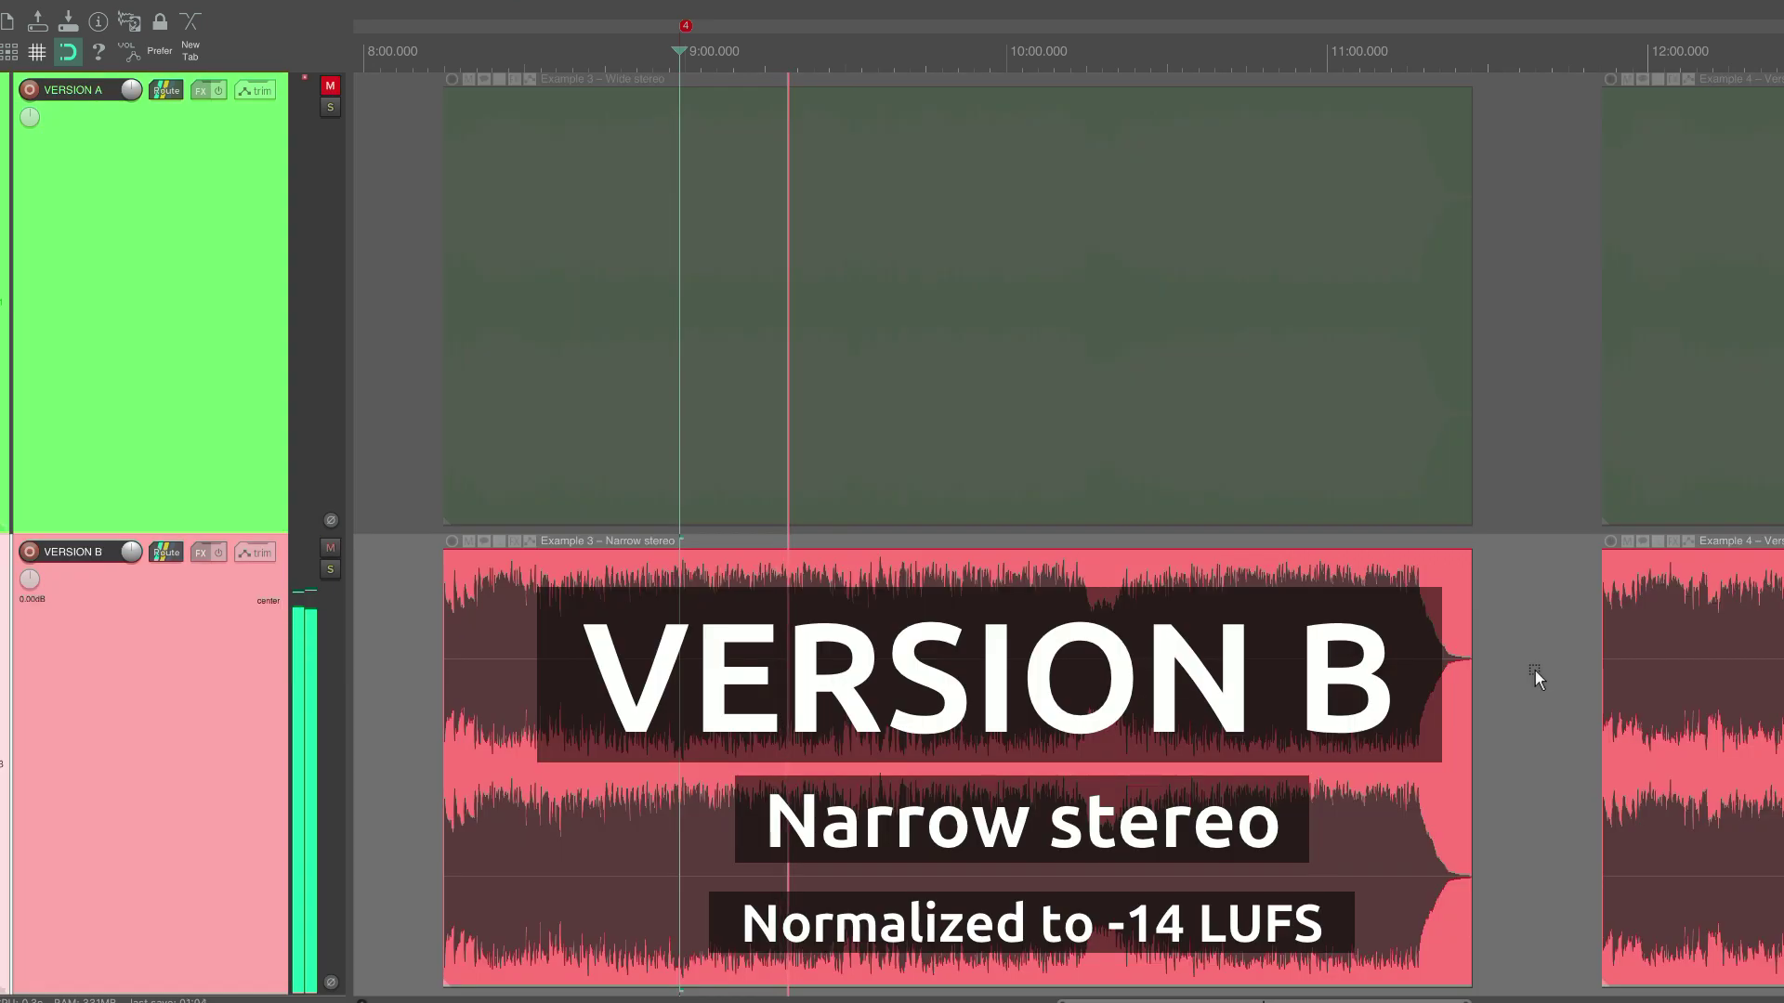
{"action": "key", "text": "F5"}
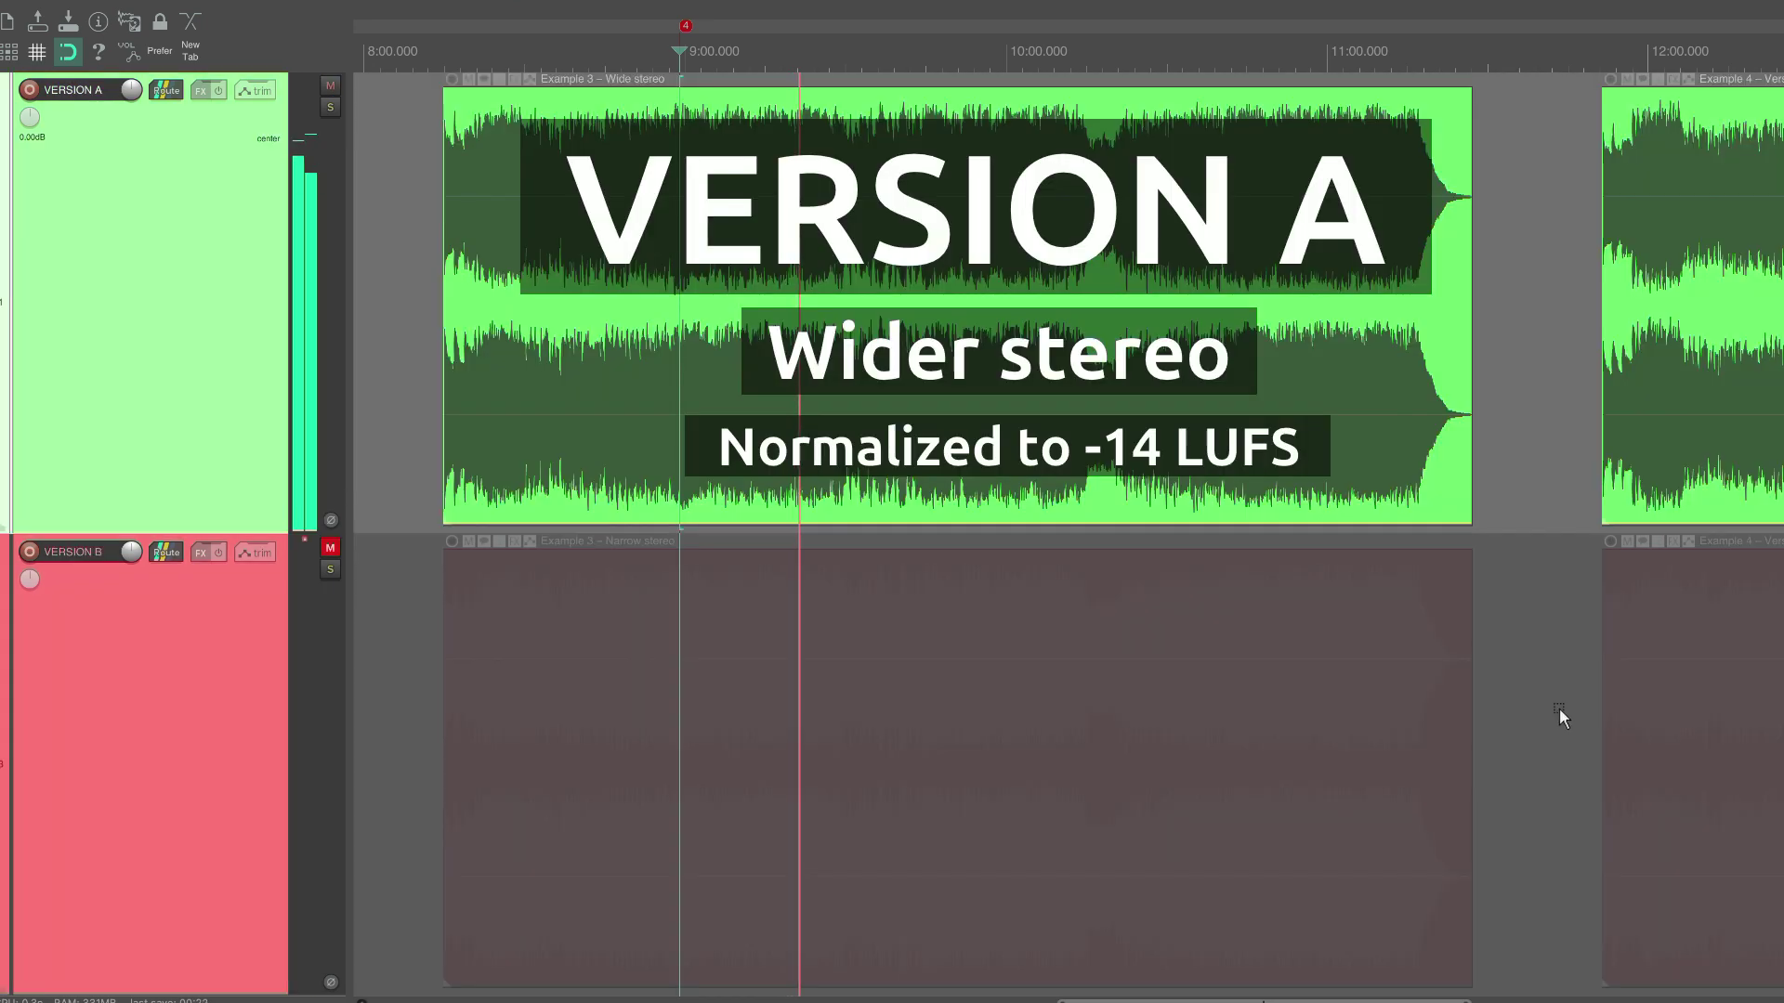
{"action": "key", "text": "F5"}
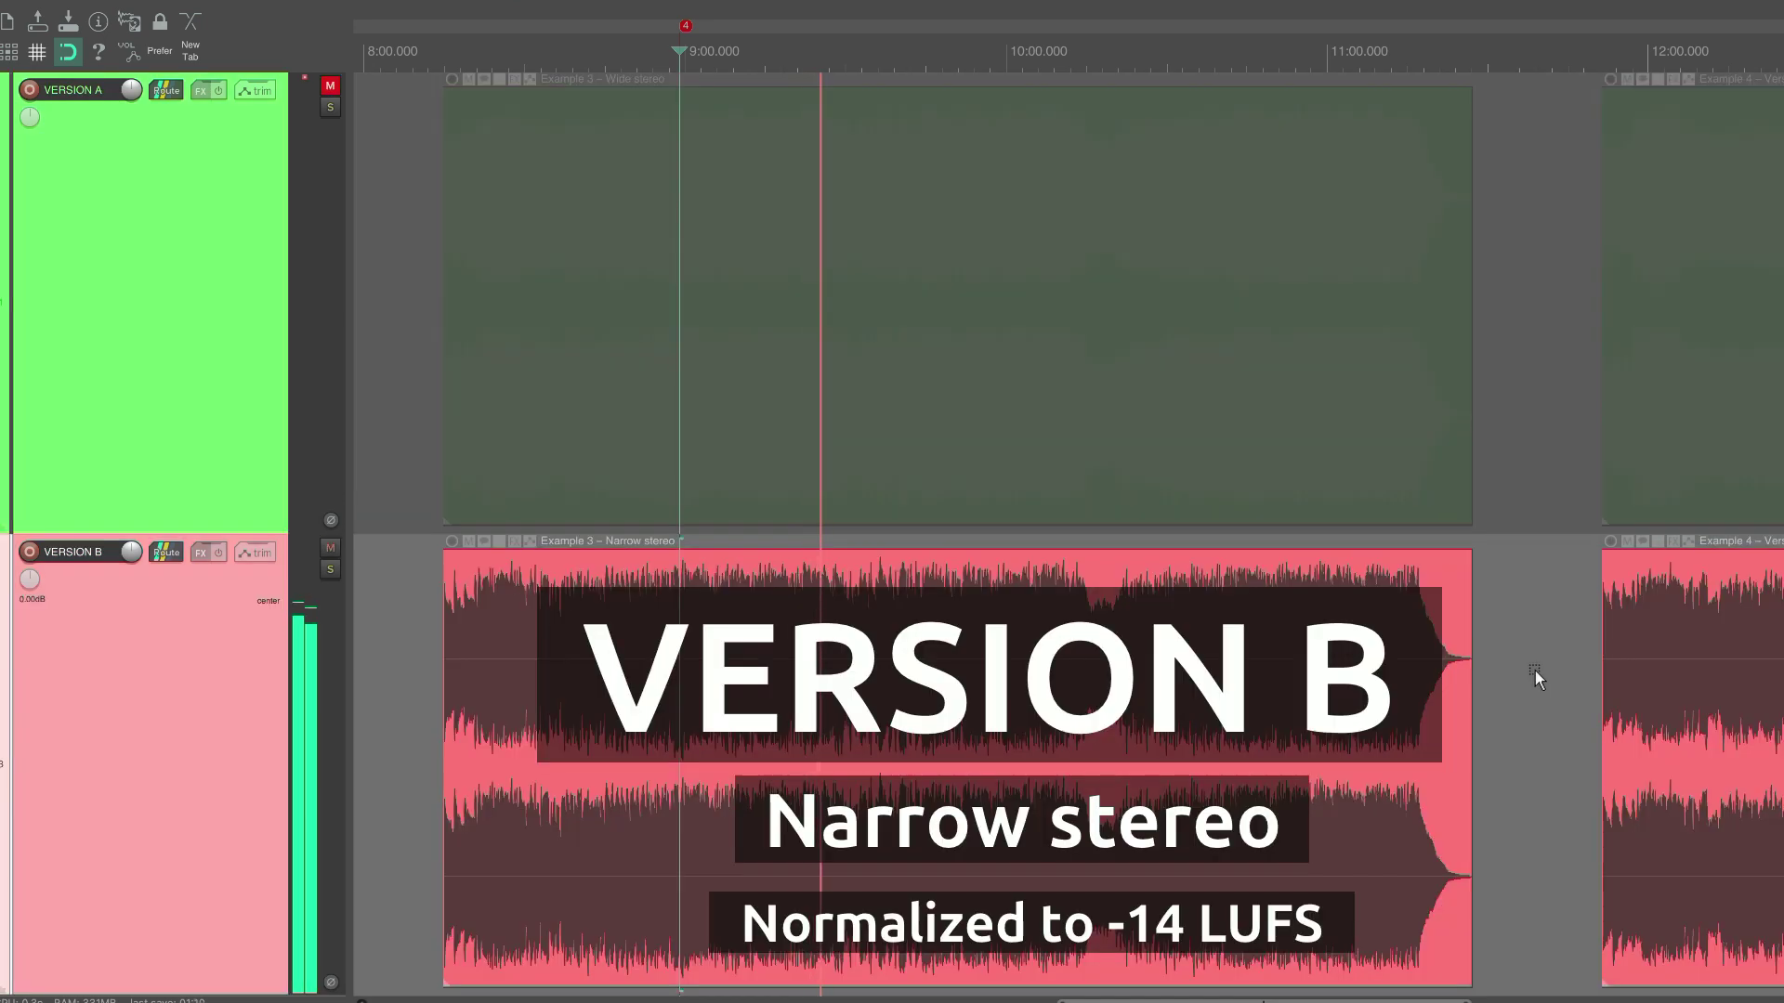
{"action": "key", "text": "F5"}
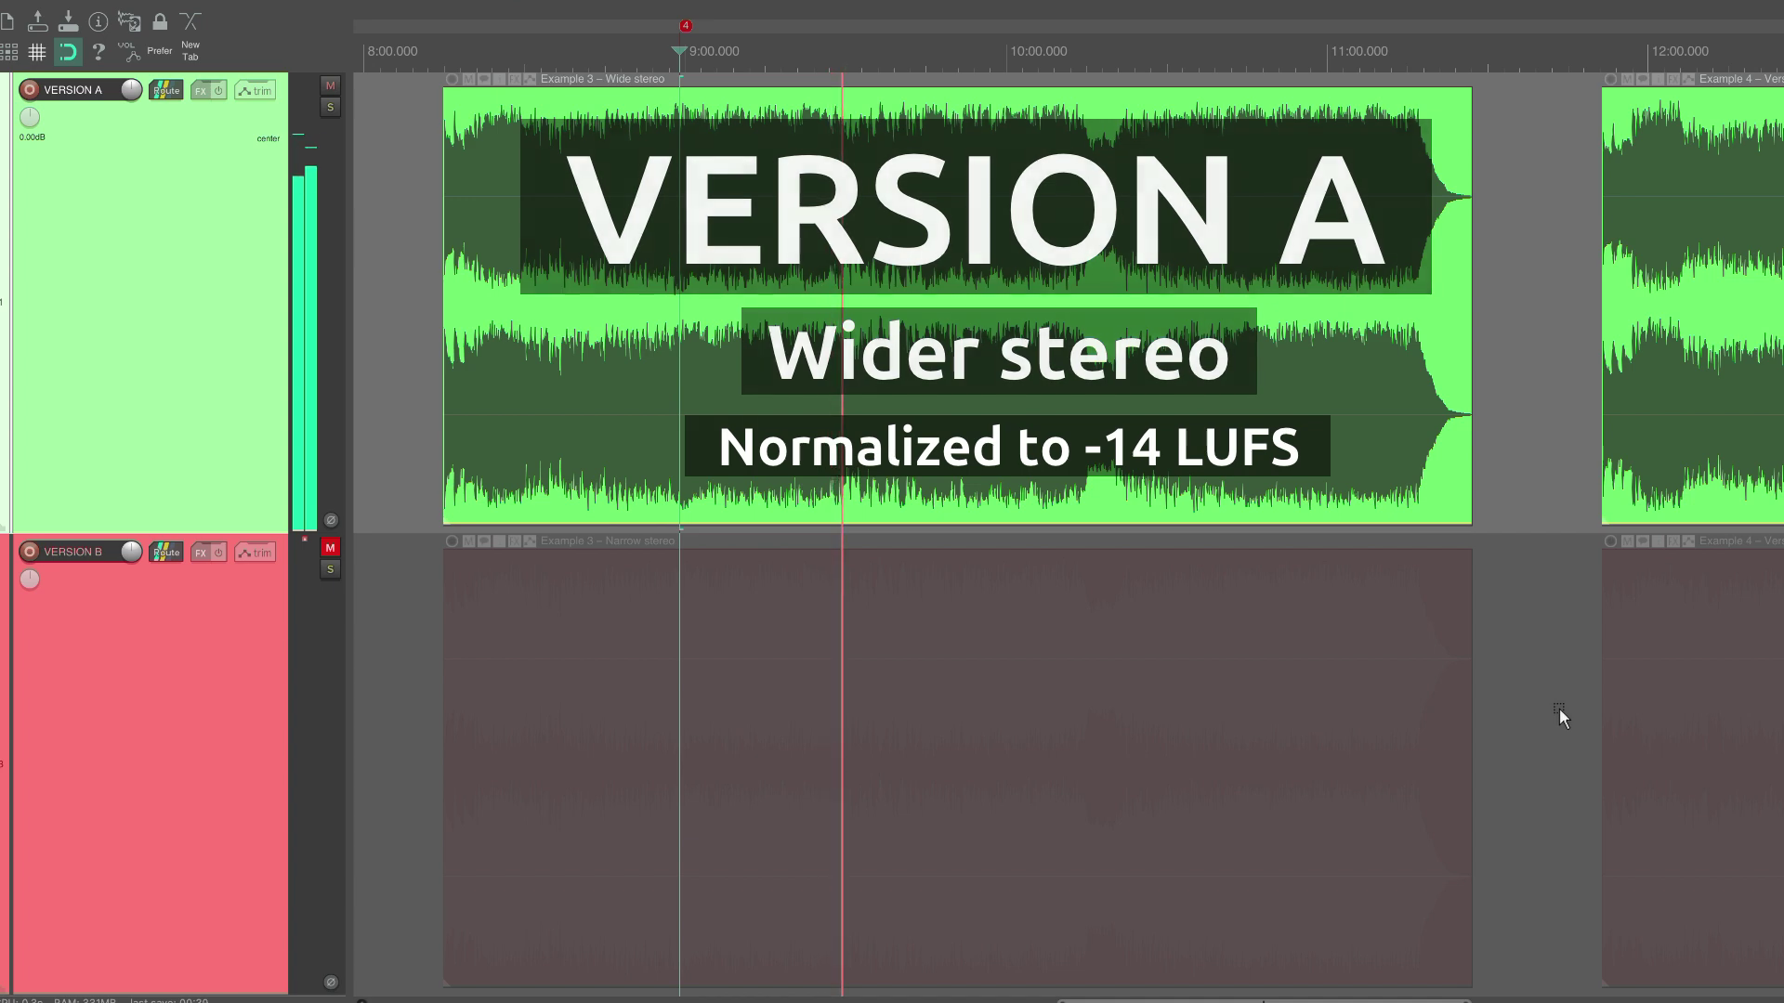
{"action": "key", "text": "space"}
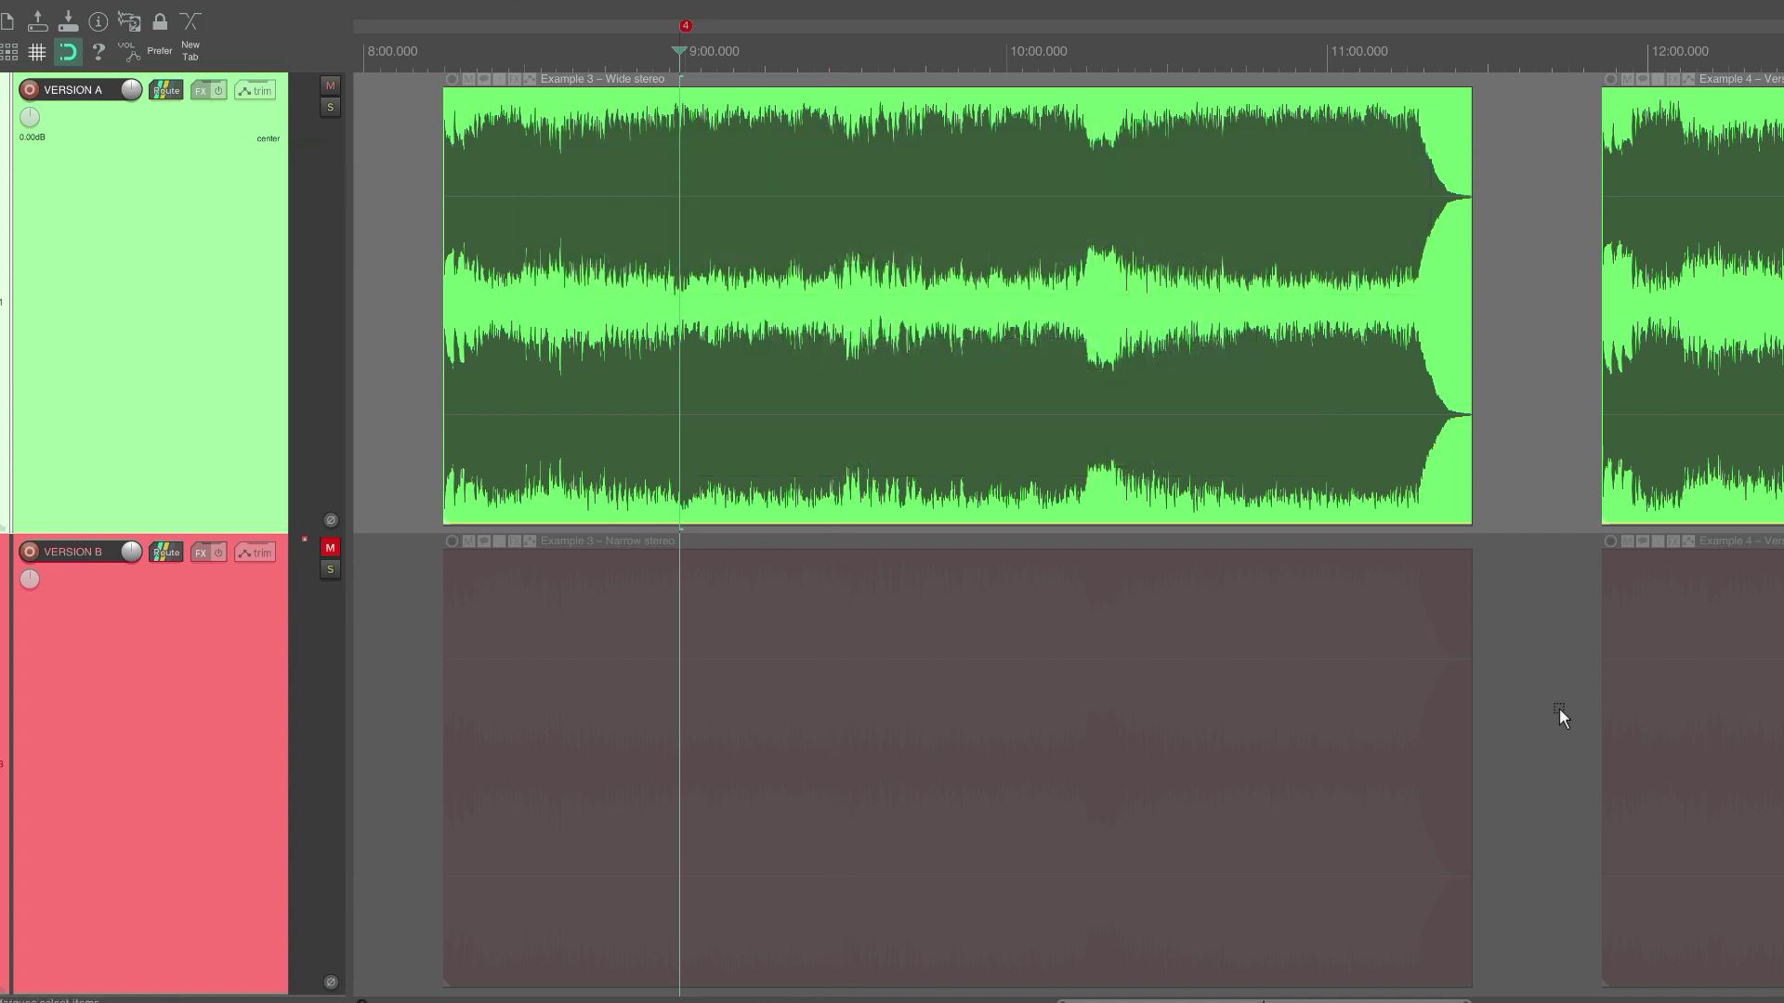